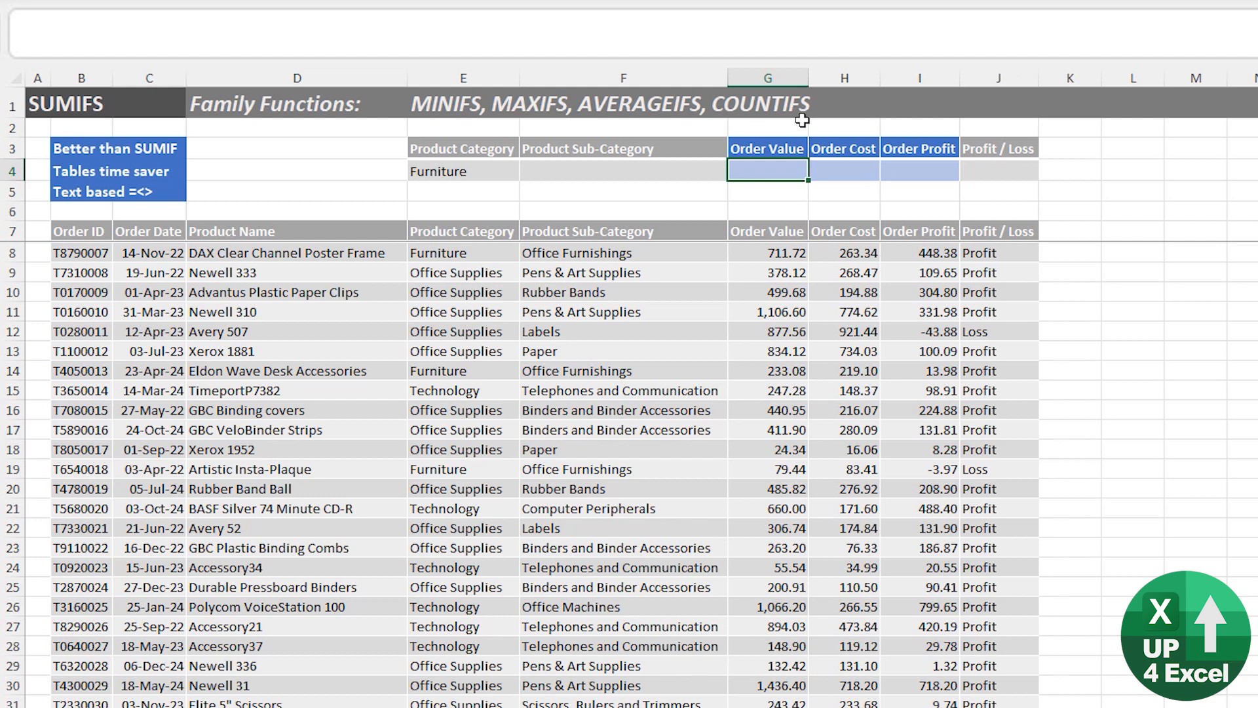
- Start a SUMIFS formula in G4 with the order values in G8:G5007 as the sum range
text(=sumif)
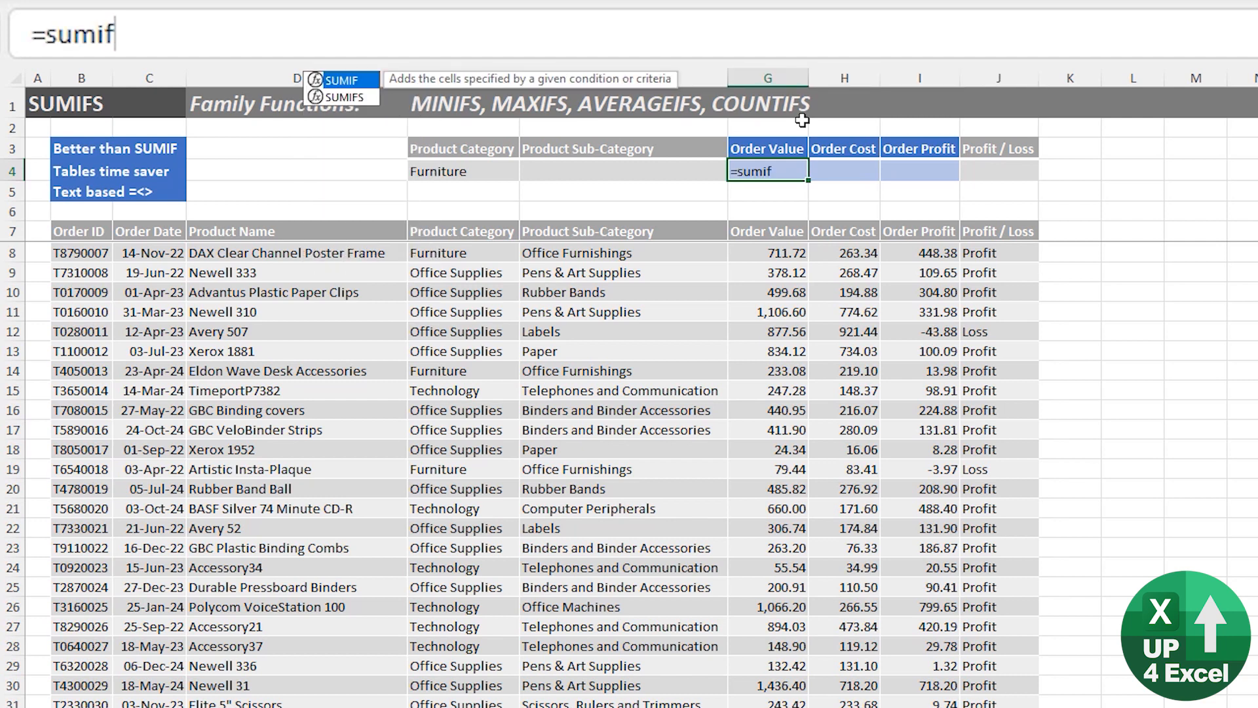
key(Down)
key(Tab)
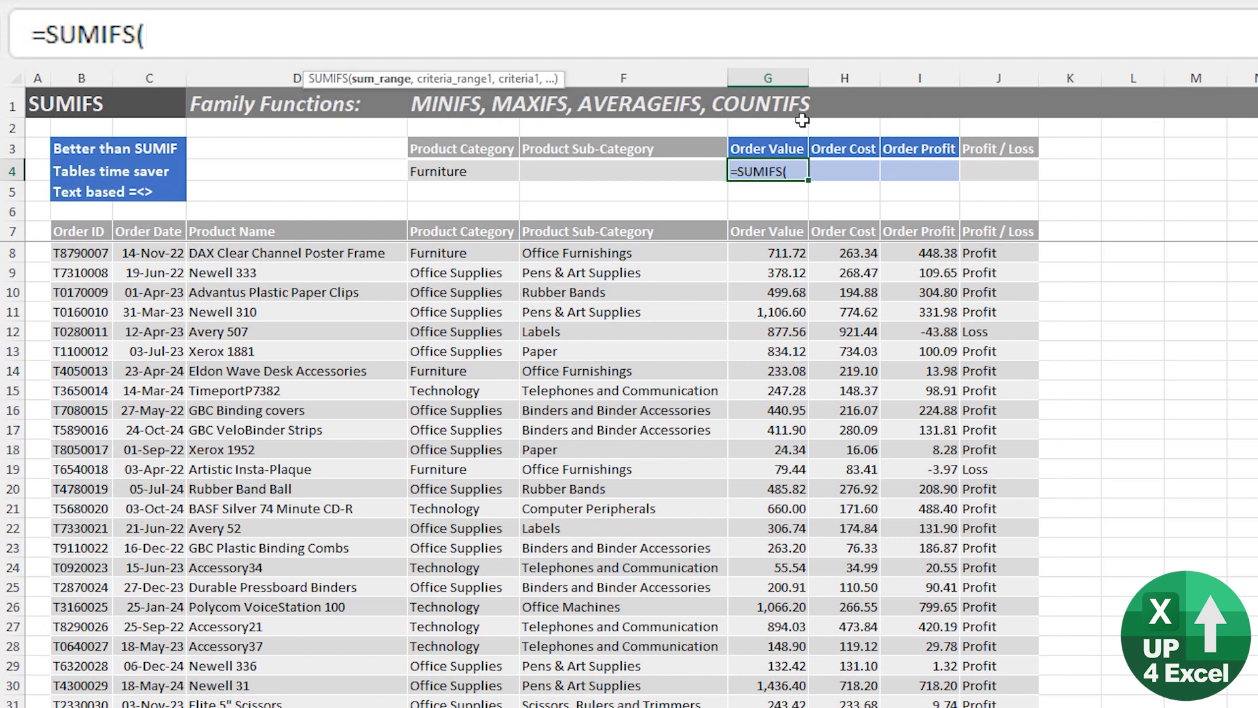
key(Down)
key(Down)
key(Down)
key(Down)
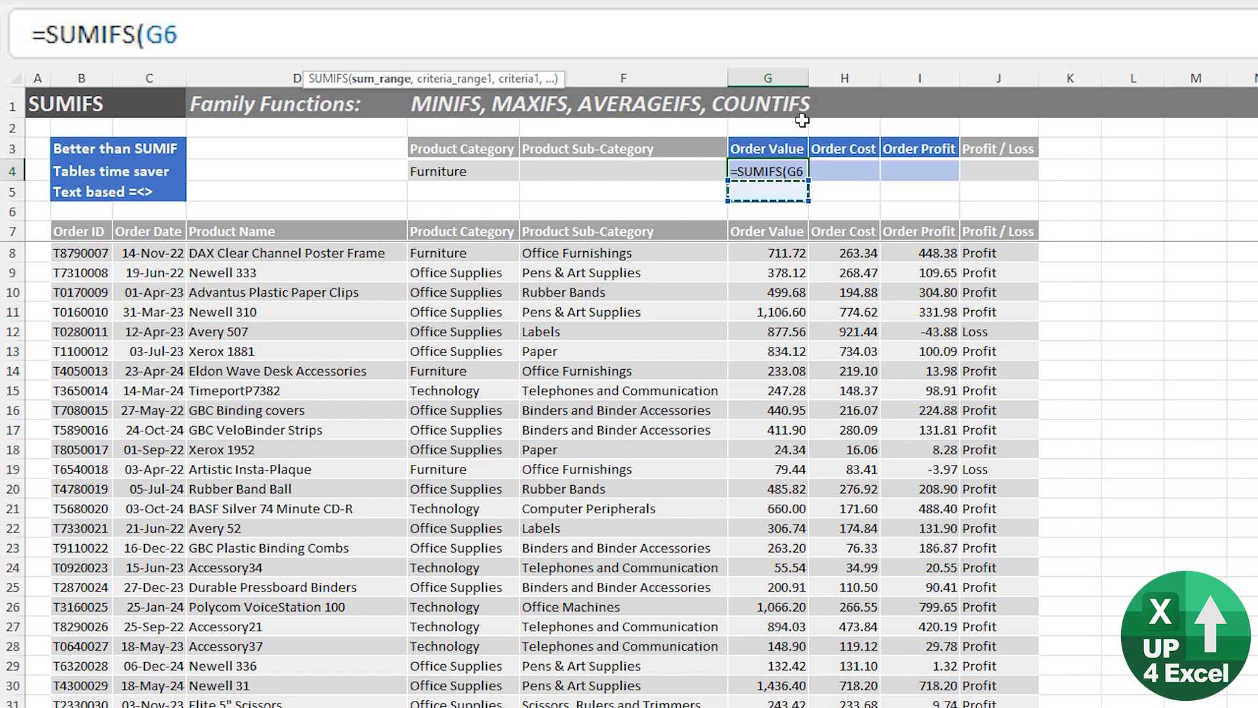
key(ctrl+shift+Down)
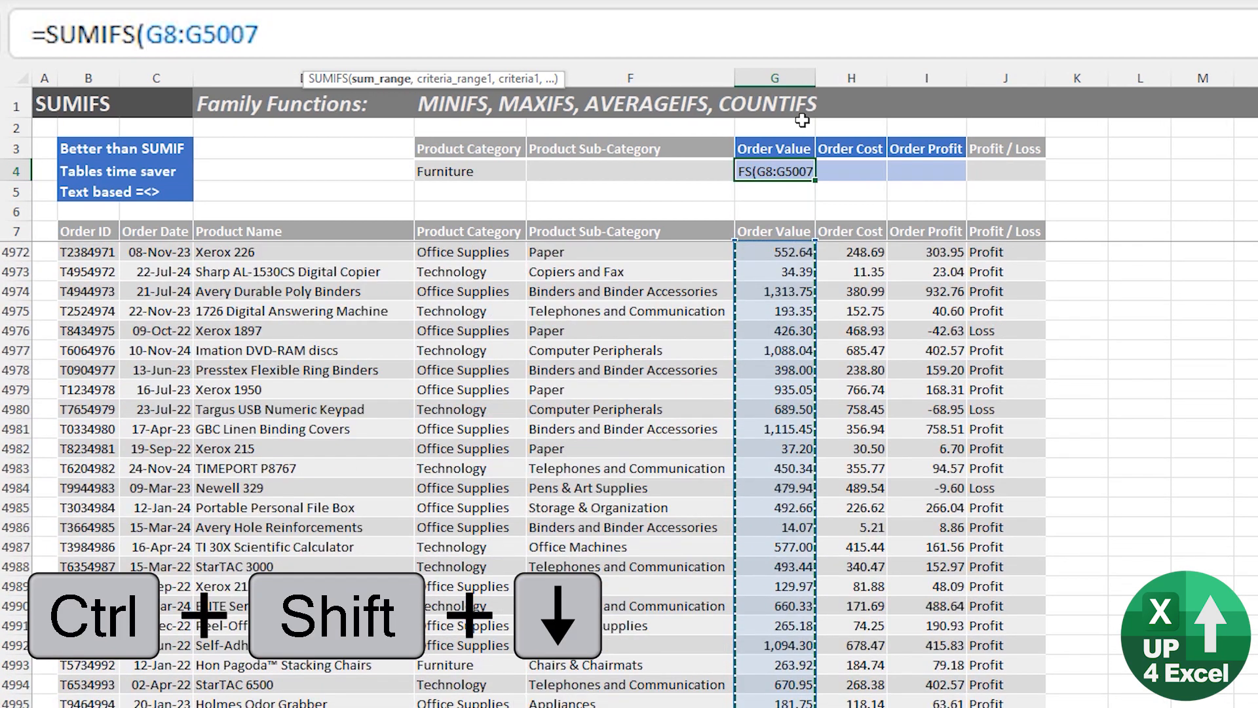
text(,)
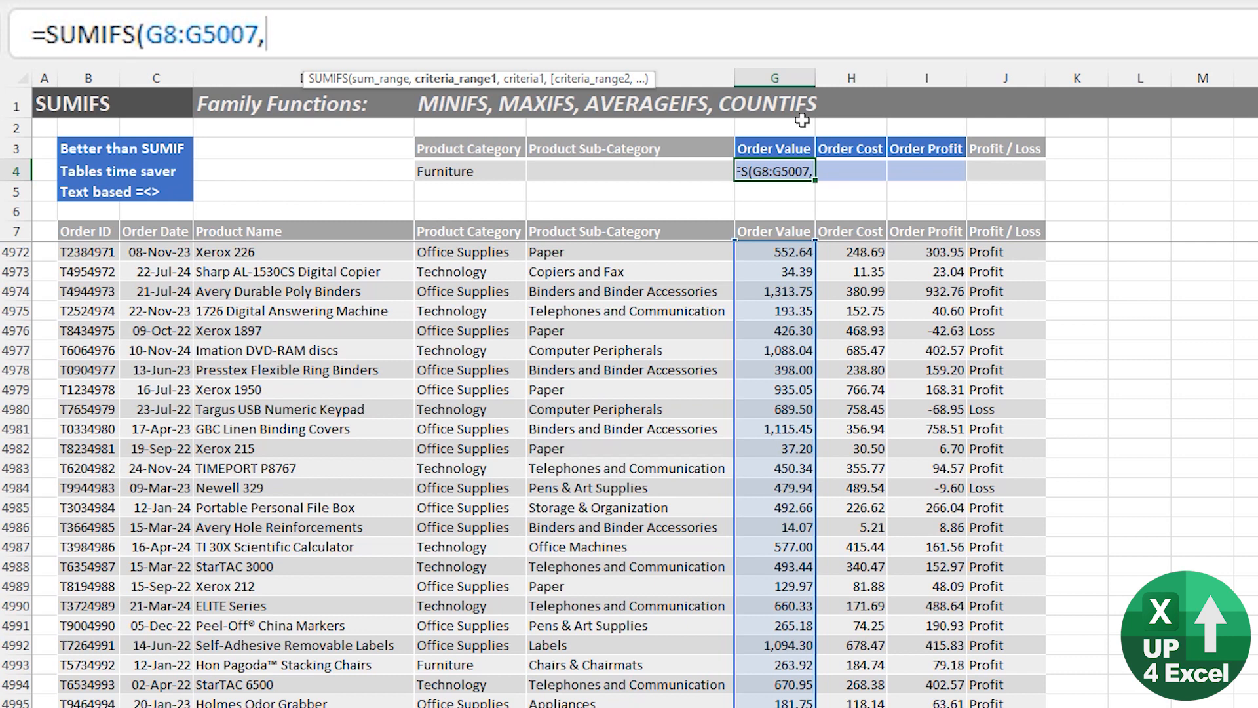
- Set the product categories in E8:E5007 as the formula's first criteria range
key(Left)
key(Left)
key(Down)
key(Down)
key(Down)
key(Down)
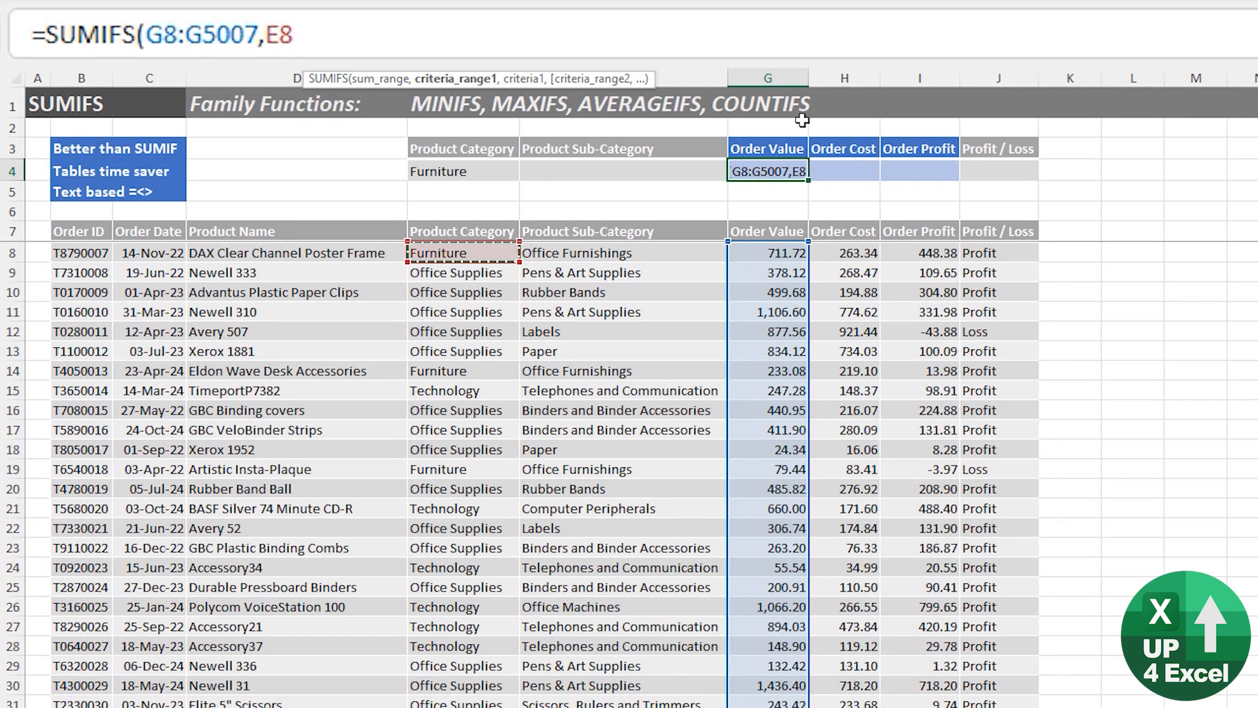
key(ctrl+shift+Down)
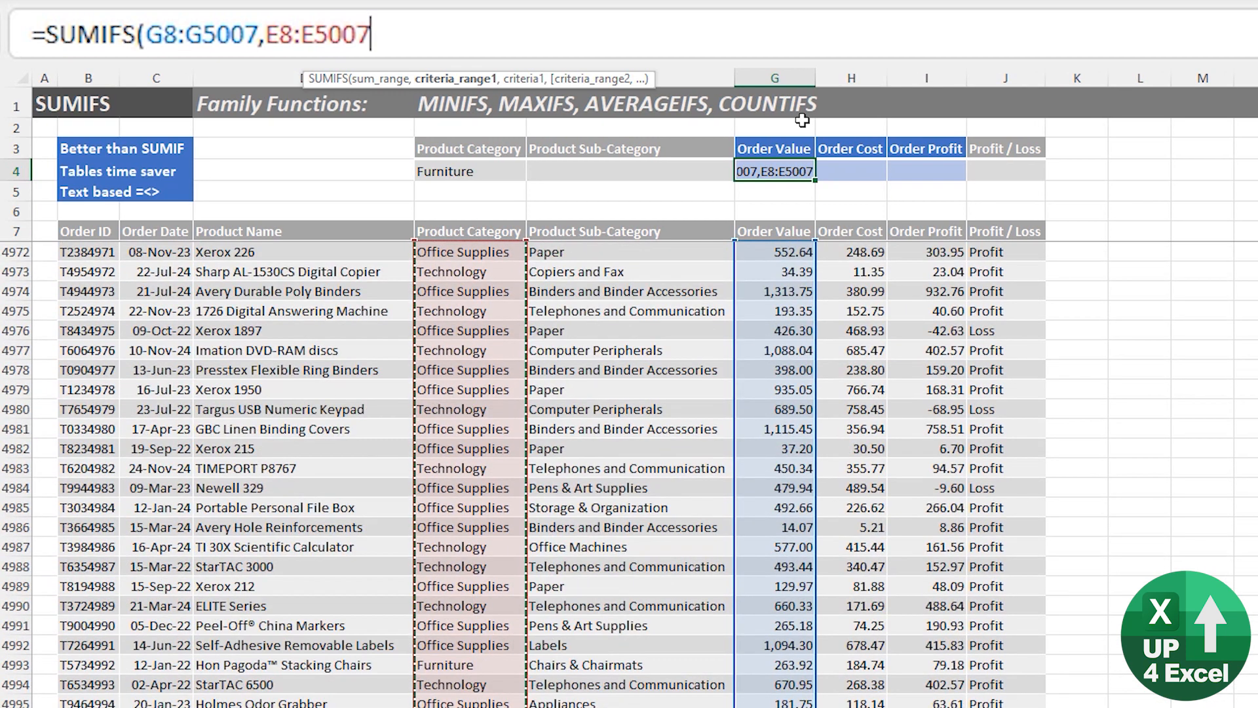
- Use the Furniture cell E4 as the criterion and complete the SUMIFS formula in G4
text(,)
key(Up)
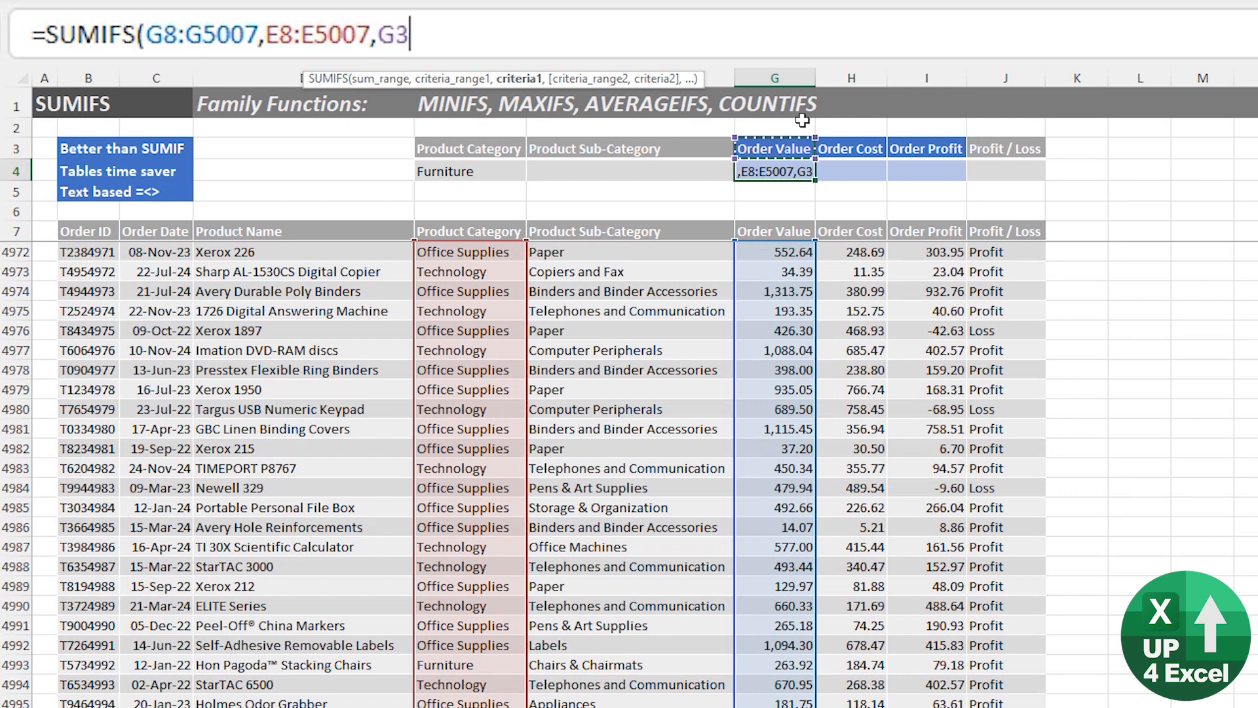
key(Left)
key(Left)
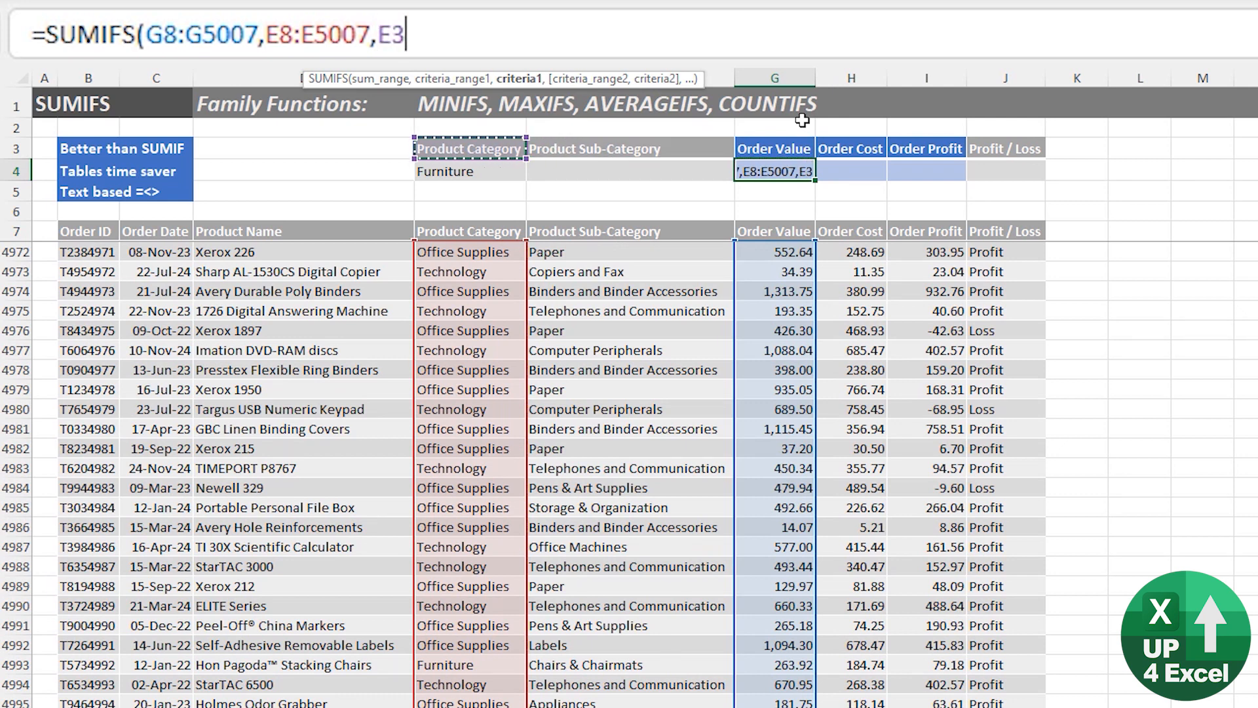
key(Down)
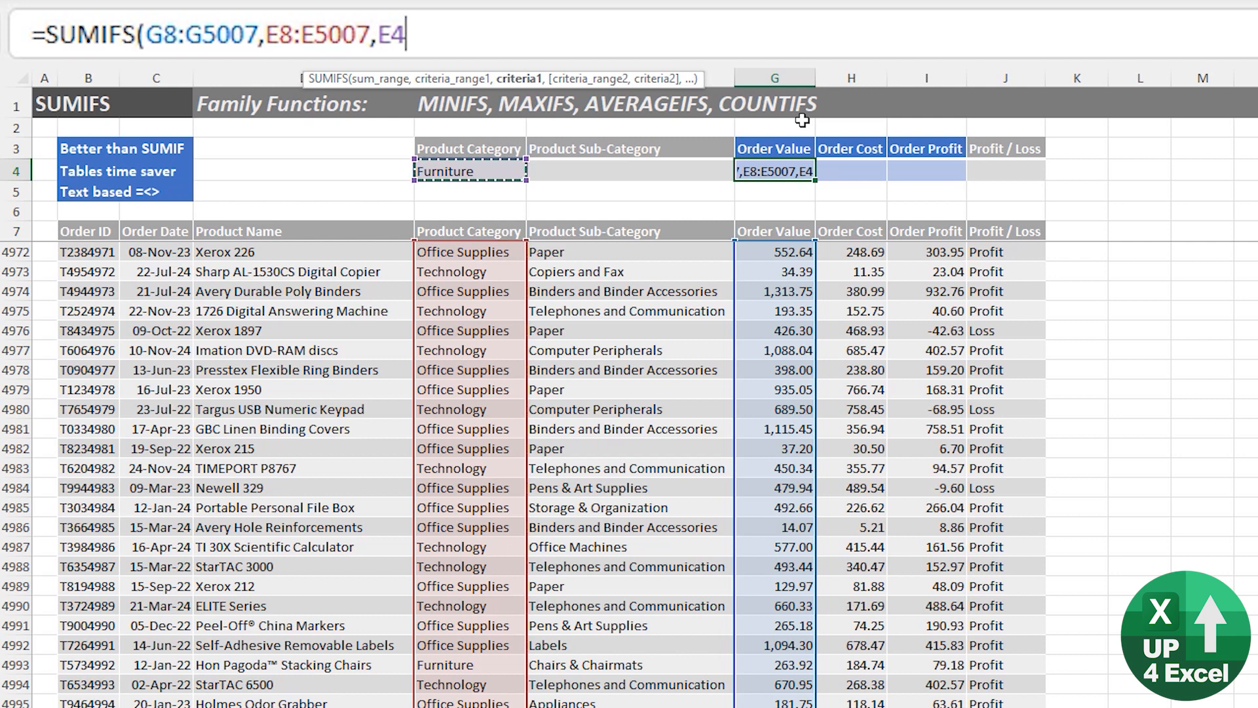
text())
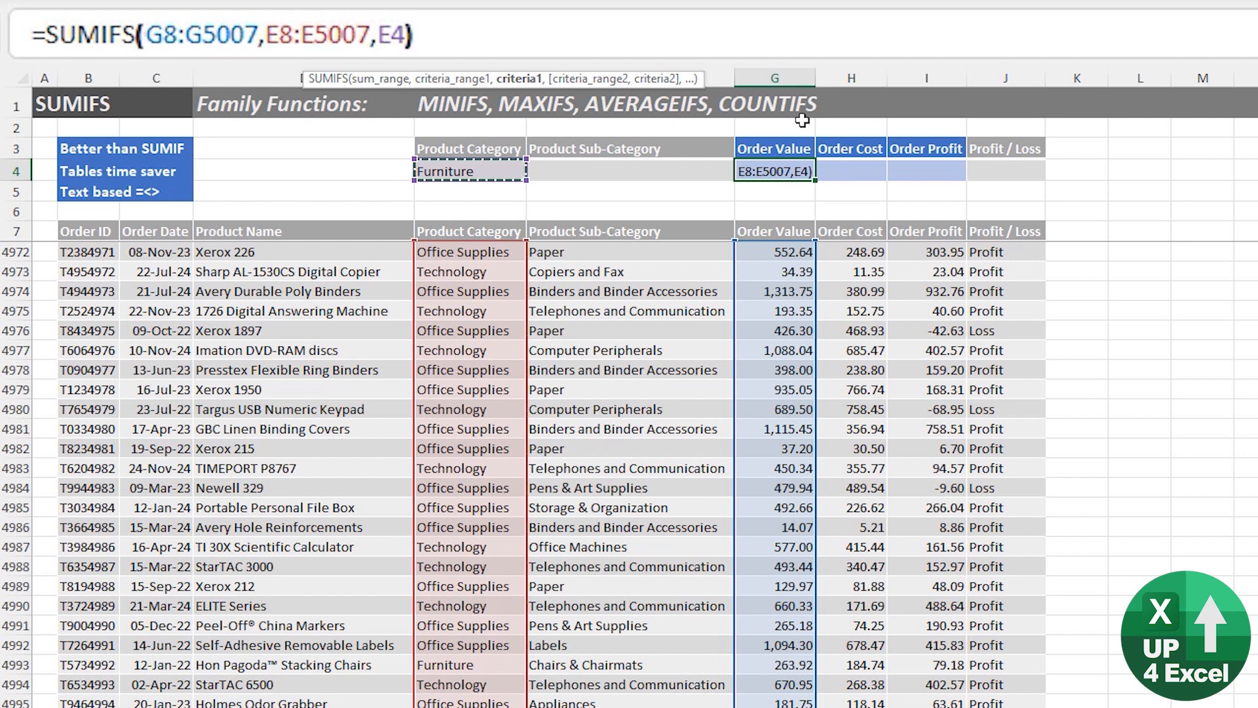
key(Return)
key(Up)
key(Down)
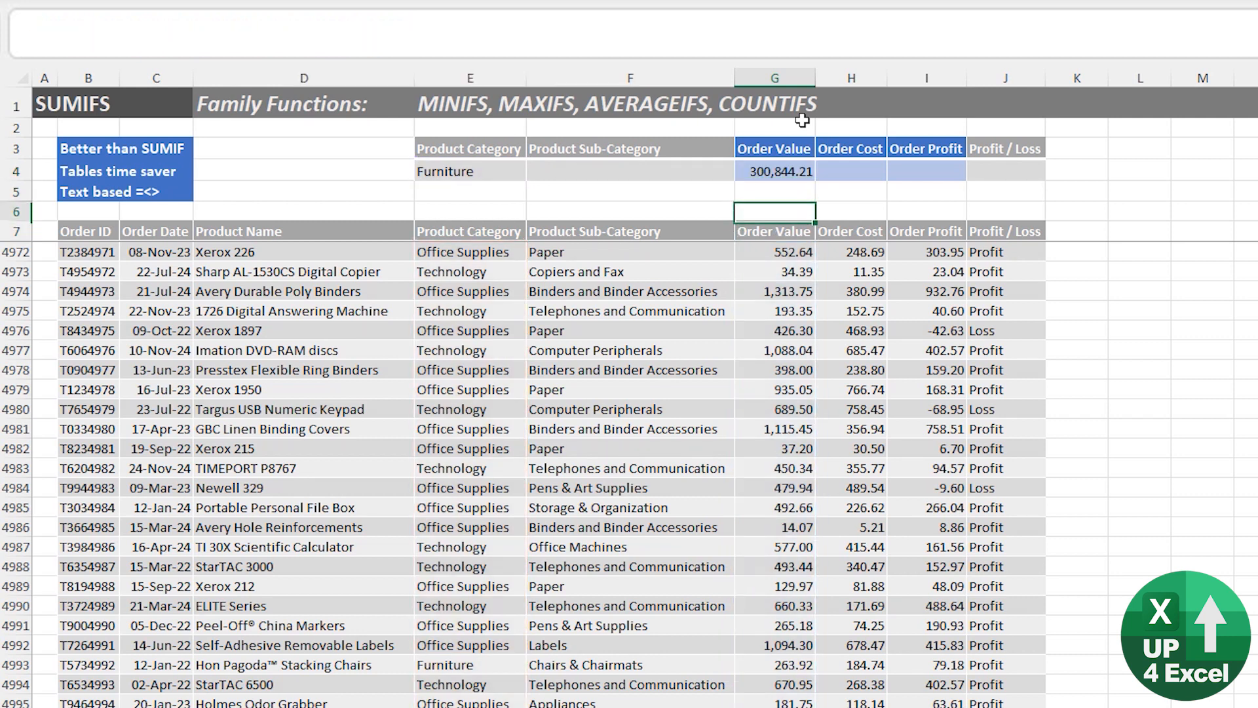
key(Up)
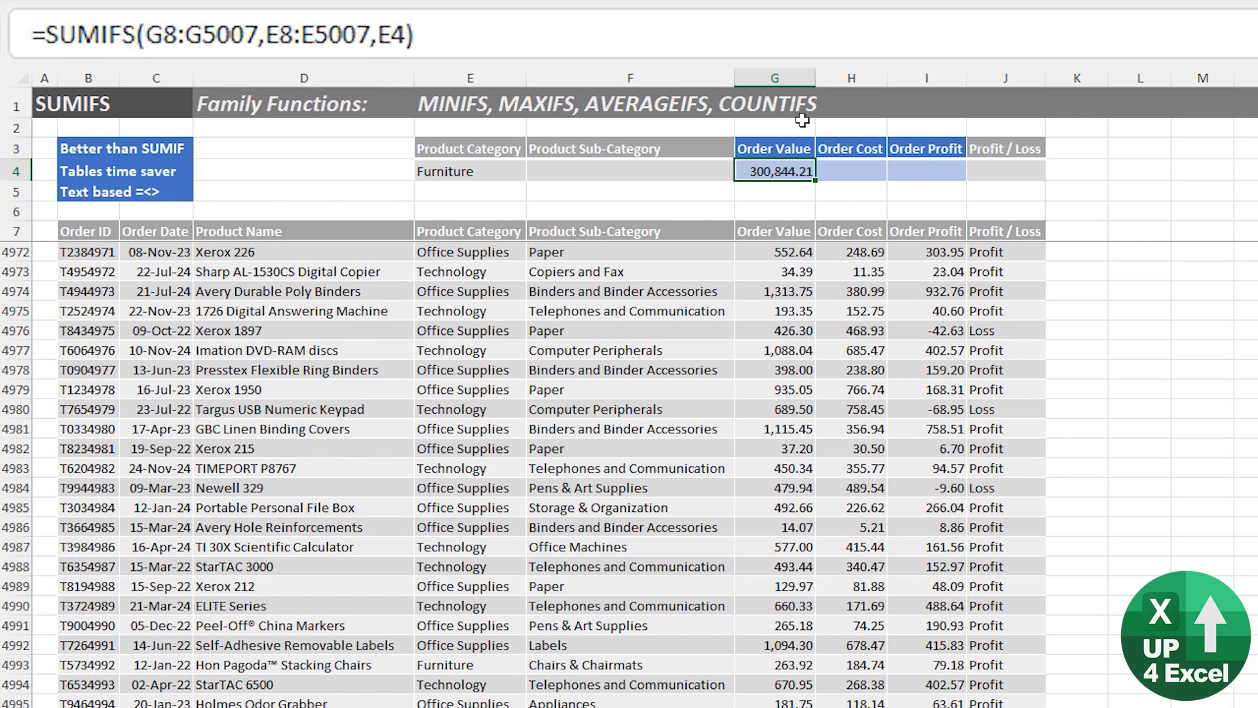
key(Down)
key(Down)
key(Down)
key(Down)
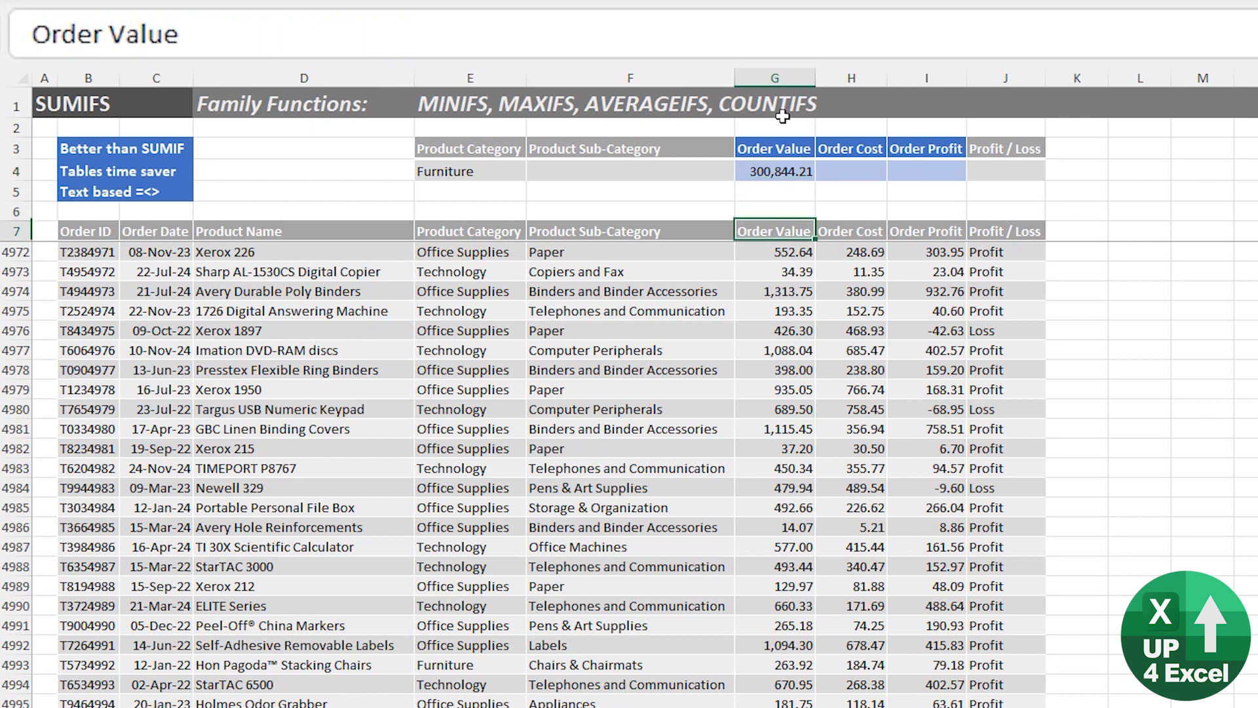
key(Up)
key(Up)
key(Up)
key(Up)
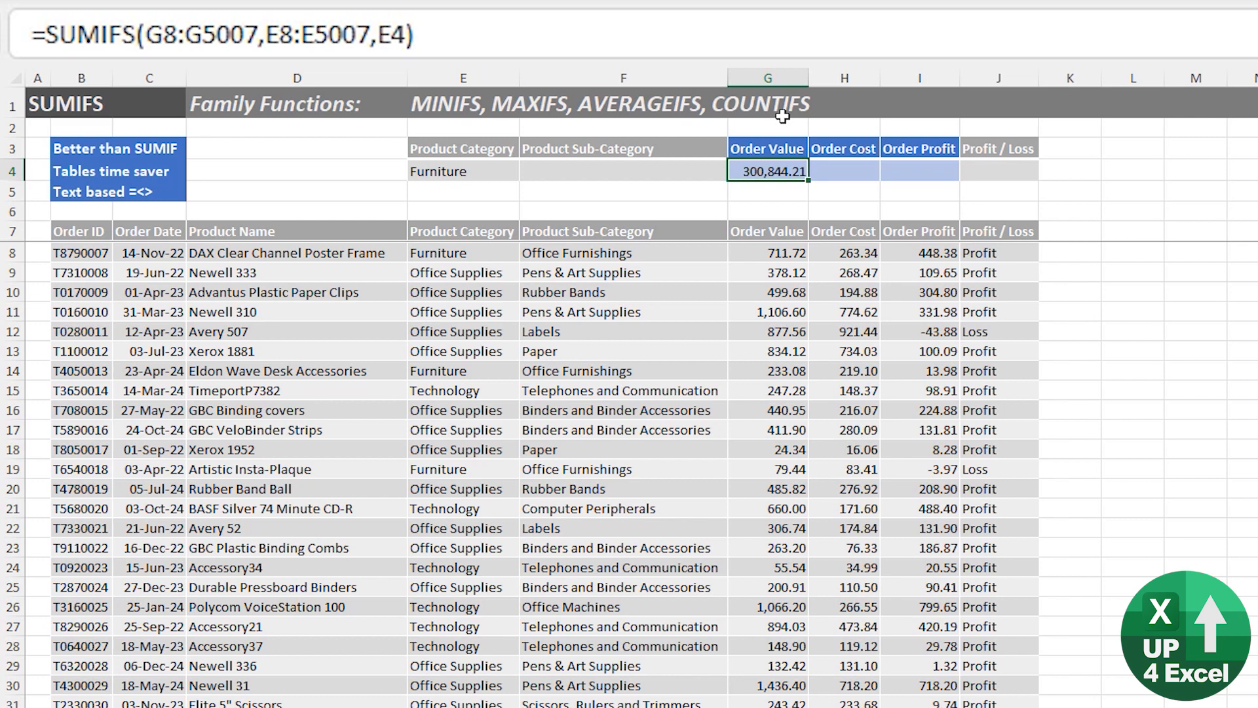
- Convert the order data in B7:J5007 into a table with headers
key(Down)
key(Down)
key(Down)
key(ctrl+t)
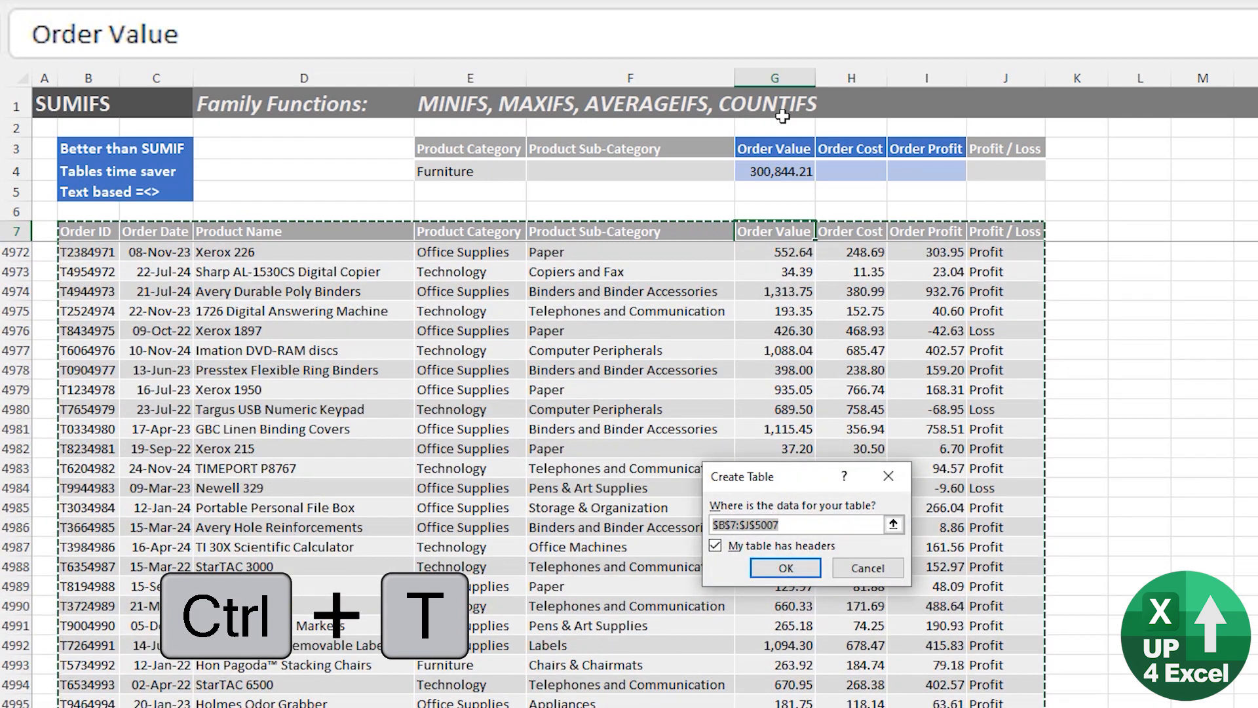
key(Return)
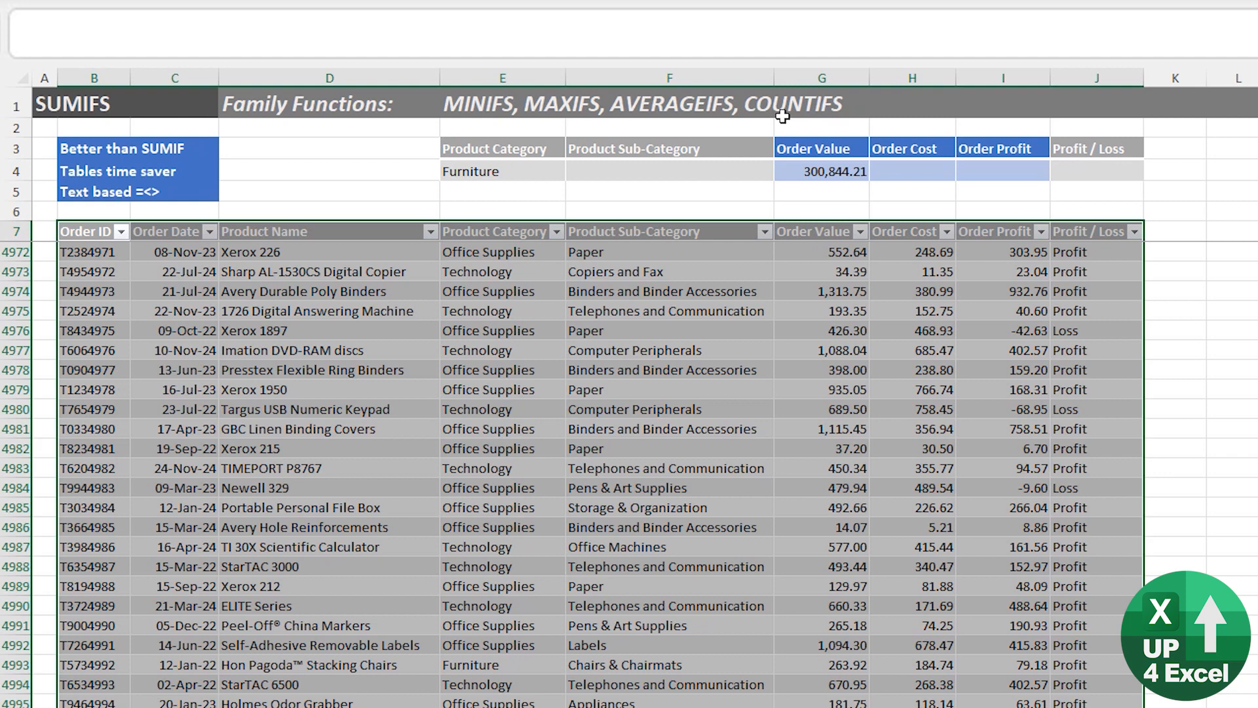
key(Up)
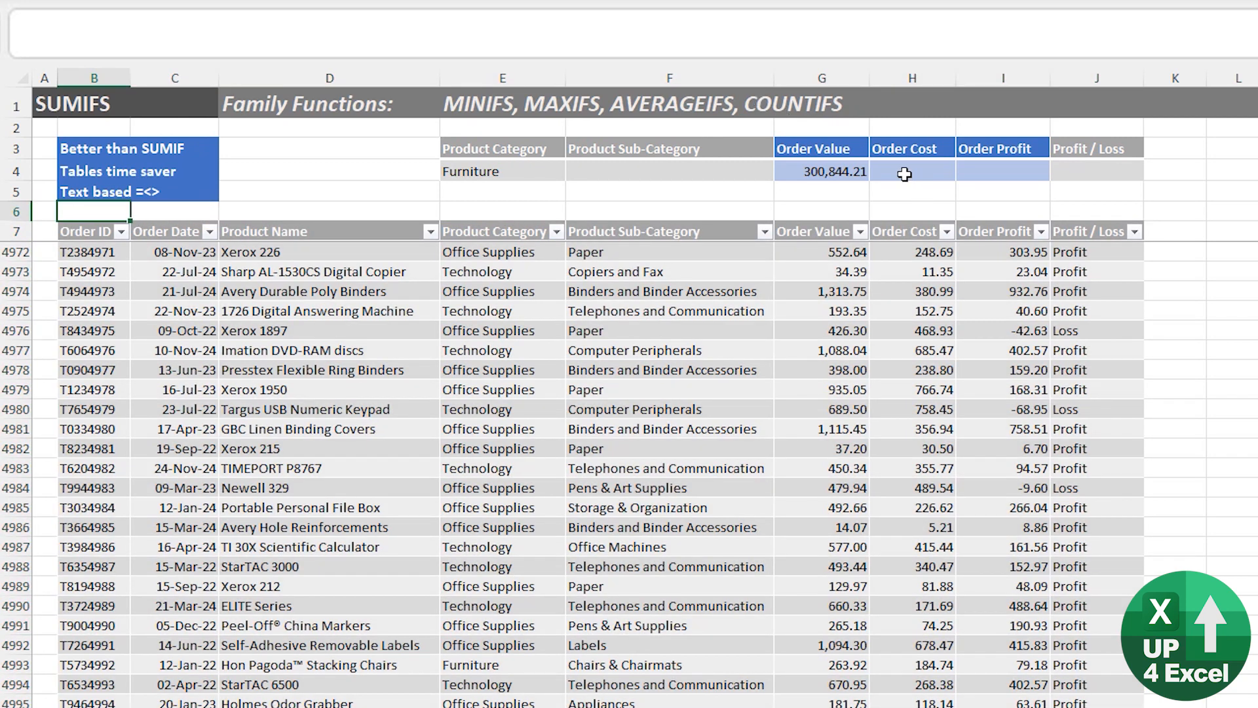
- Clear G4 and start a new SUMIFS formula there with the table's Order Value column as the sum range
click(846, 168)
key(Delete)
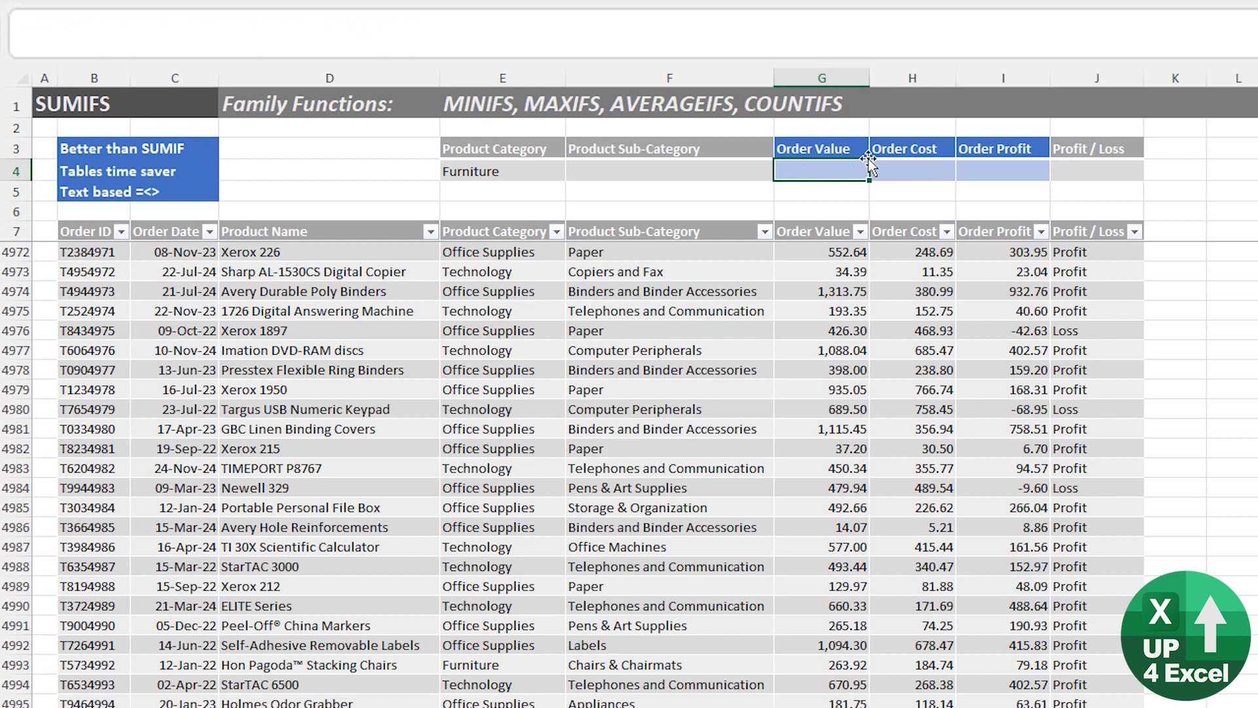
text(=sum)
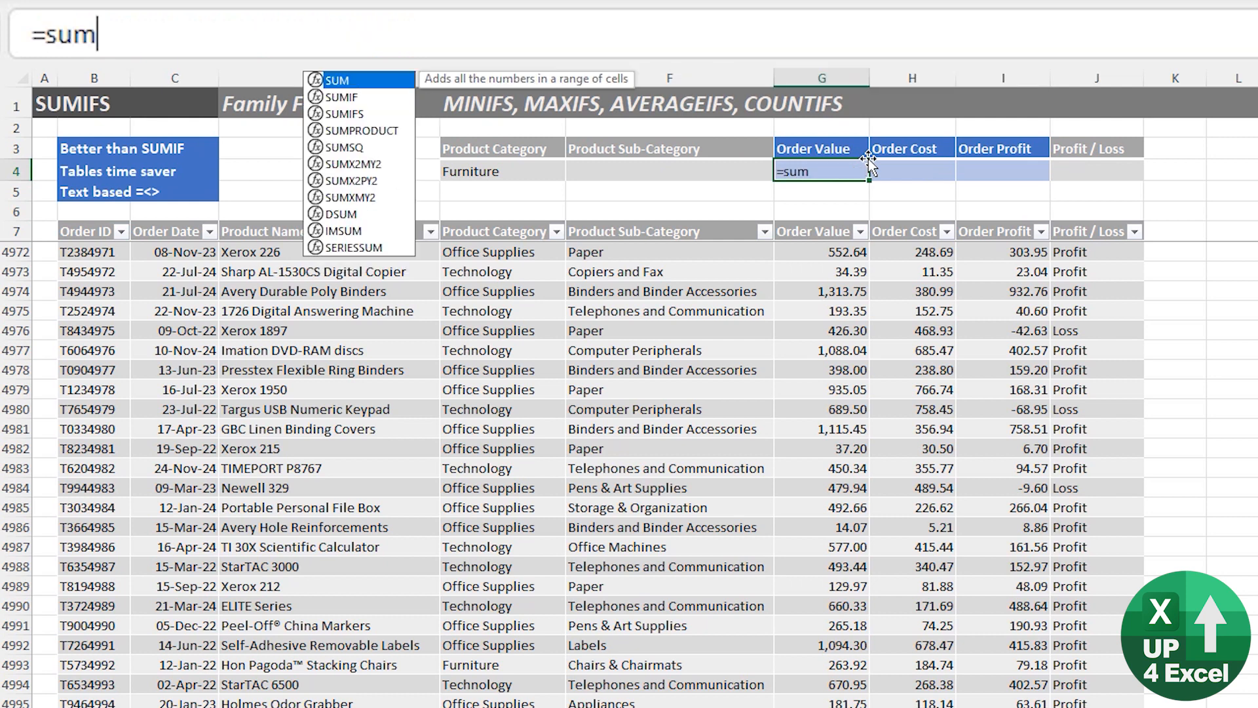
key(Down)
key(Down)
key(Tab)
key(Down)
key(Down)
key(Down)
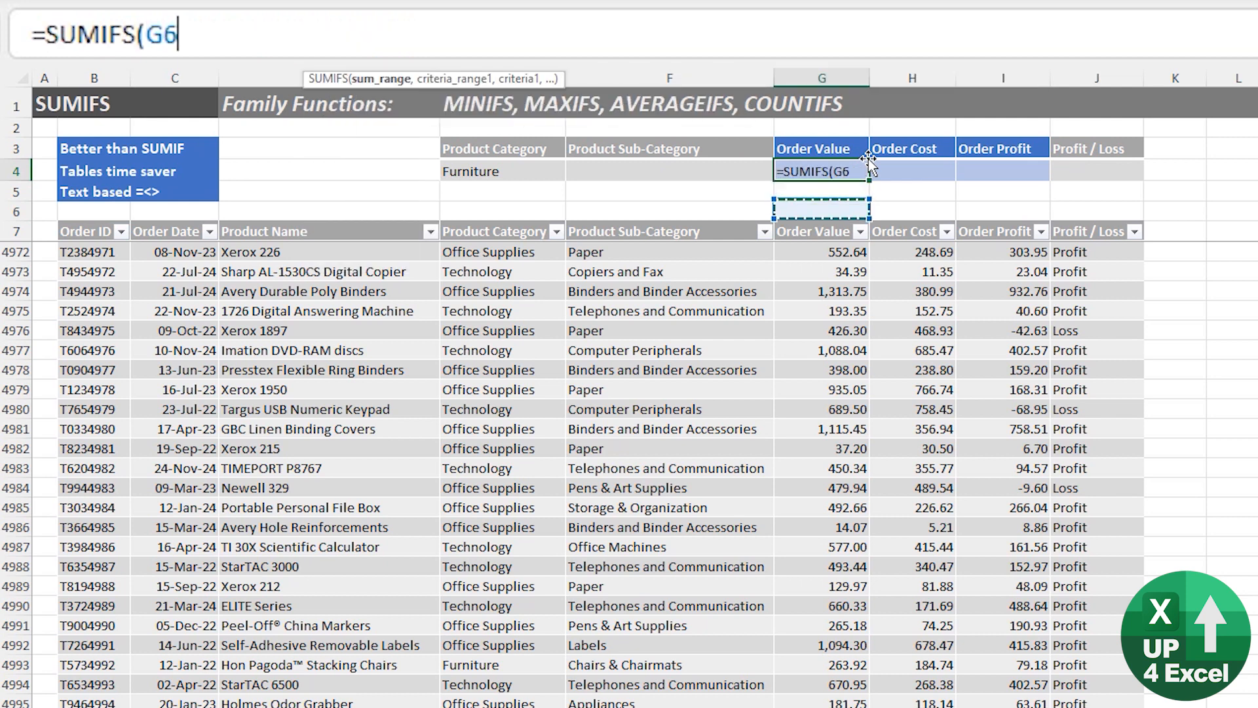
key(Down)
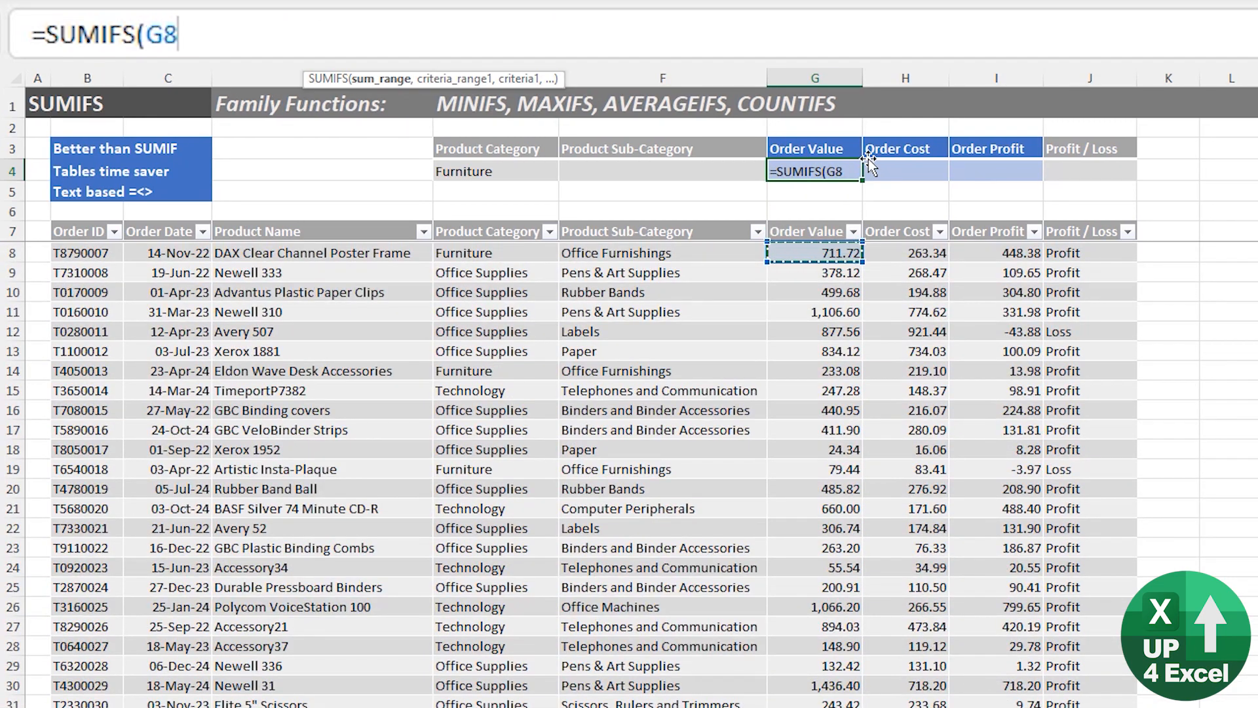
key(ctrl+space)
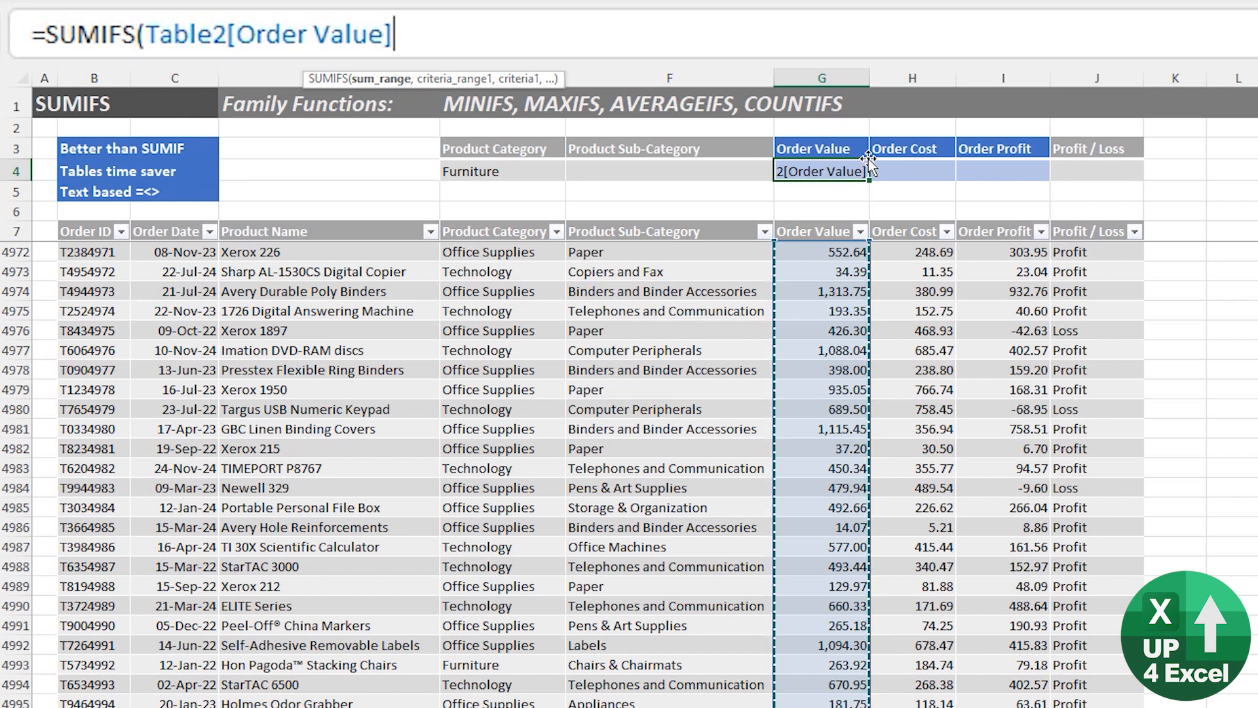
- Set the table's Product Category column as the first criteria range of the SUMIFS formula
text(,)
key(Left)
key(Left)
key(Down)
key(Down)
key(Down)
key(Down)
key(Down)
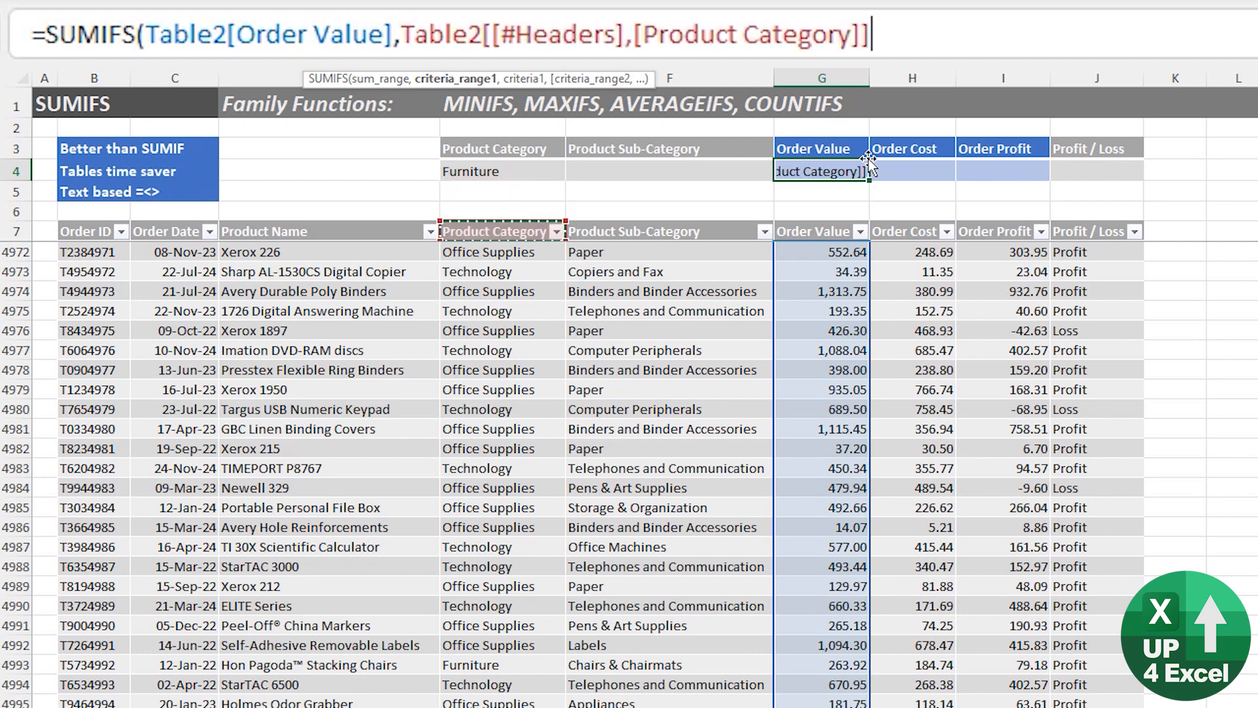
key(ctrl+space)
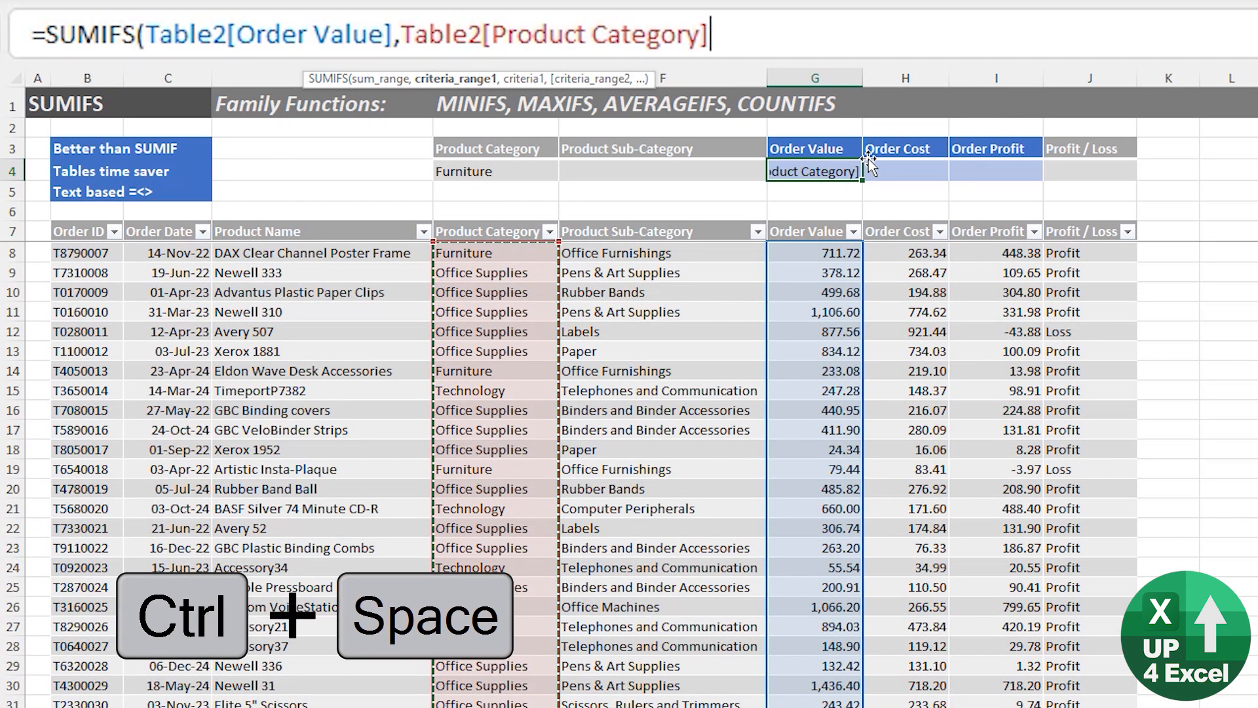
- Use E4 as the category criterion and complete the table-based SUMIFS formula in G4
text(,)
key(Left)
key(Left)
key(Left)
key(Right)
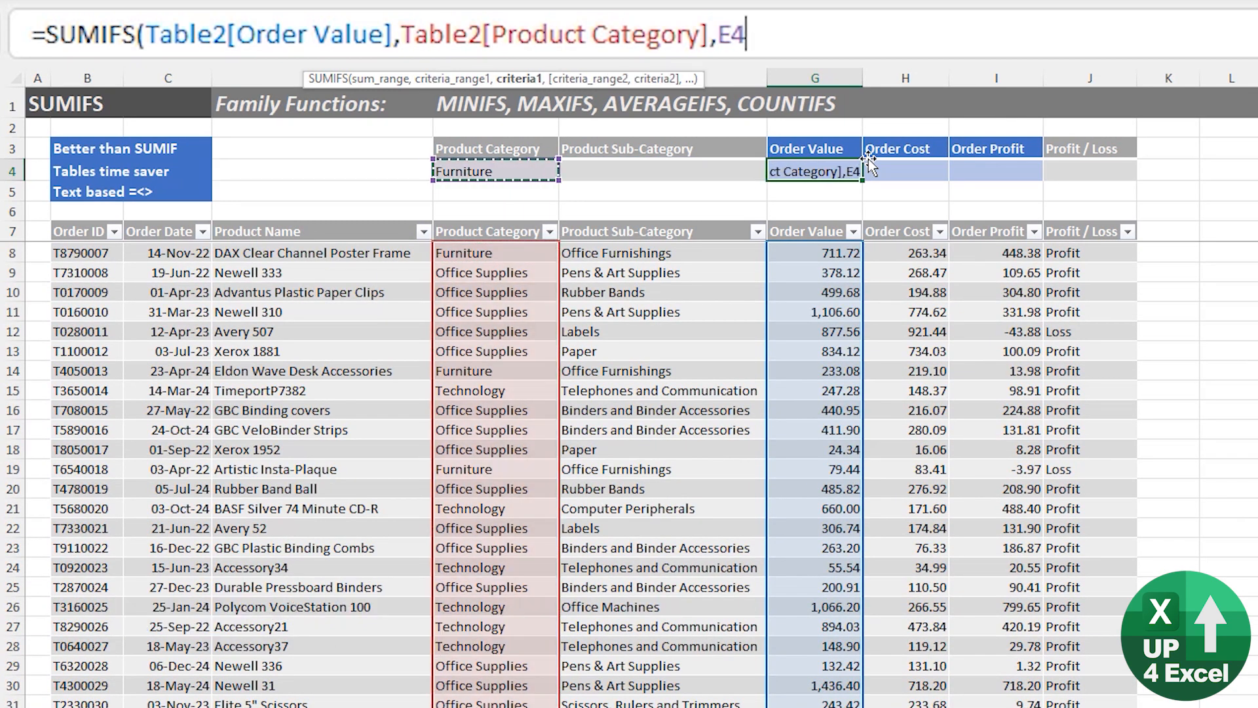
key(Right)
key(Left)
text())
key(Return)
key(Up)
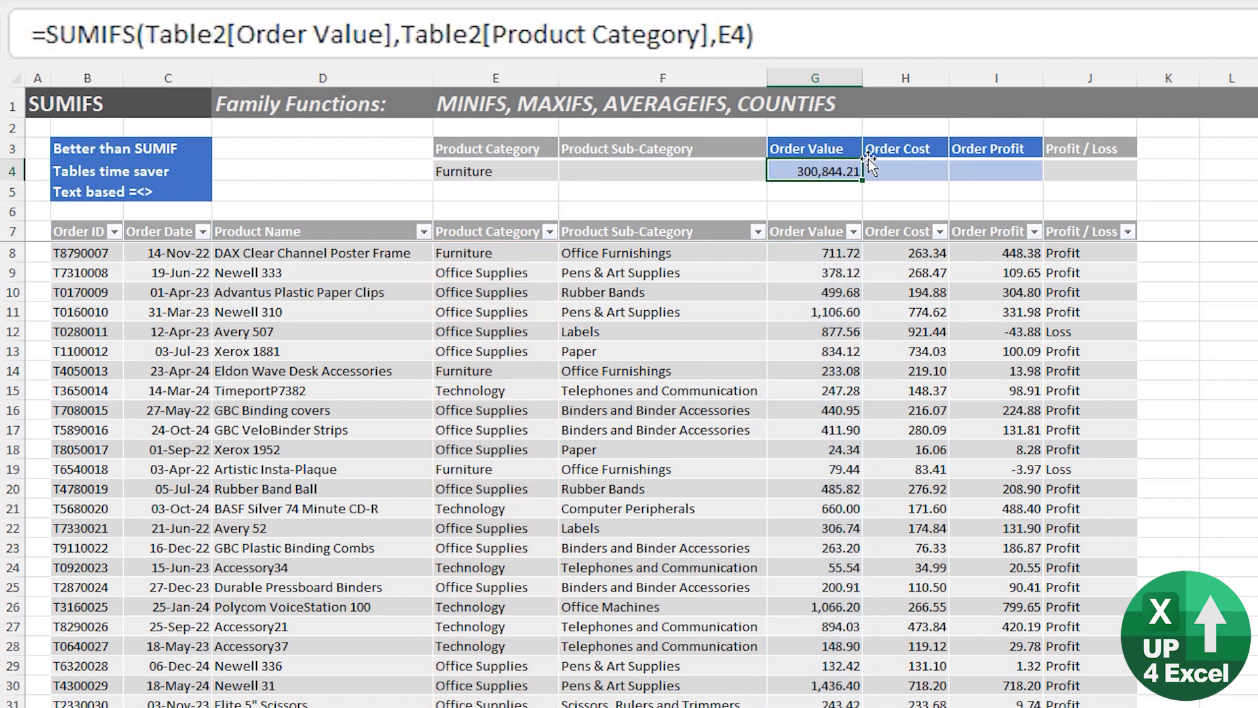
- Choose Chairs & Chairmats as the Product Sub-Category criterion in F4
key(Right)
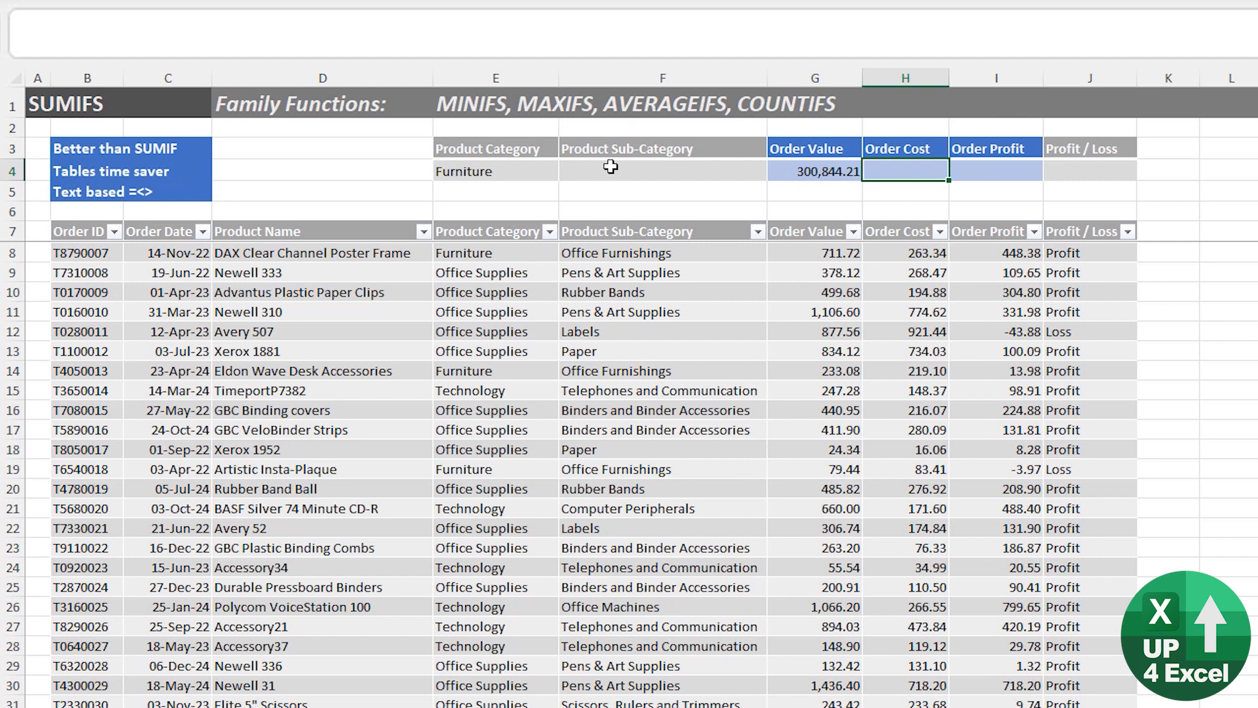
click(610, 166)
click(508, 171)
click(721, 169)
click(776, 171)
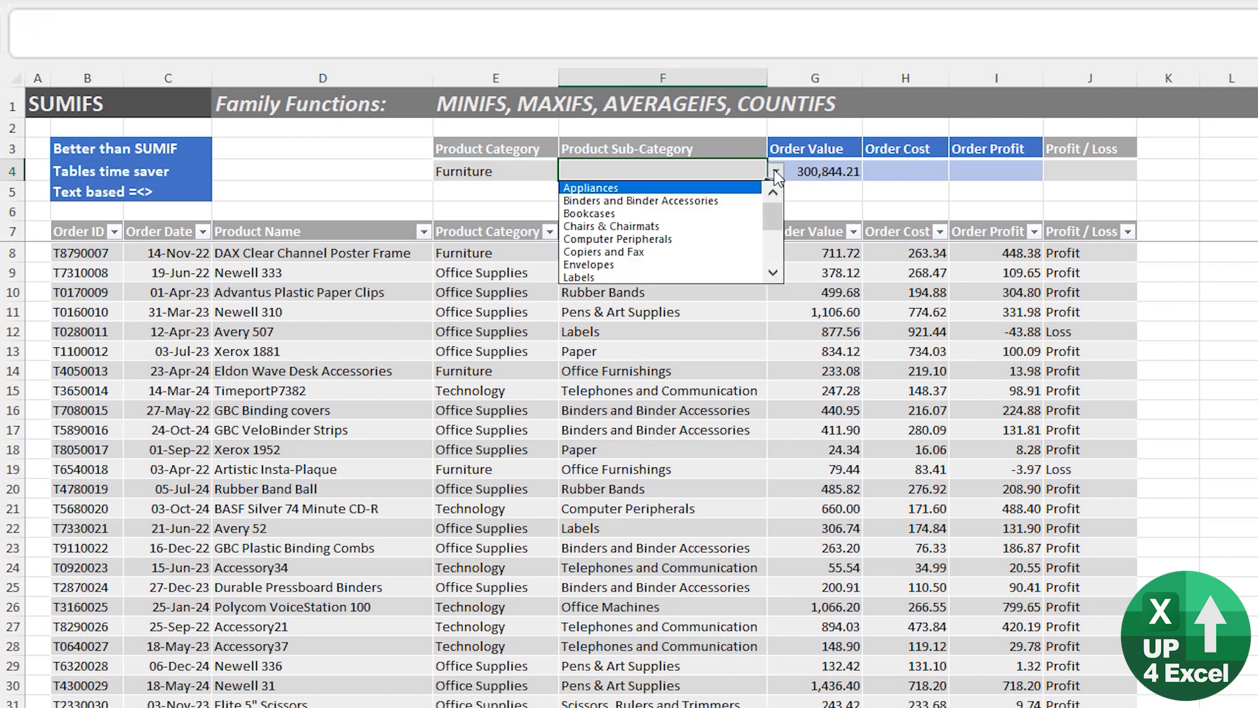
click(648, 226)
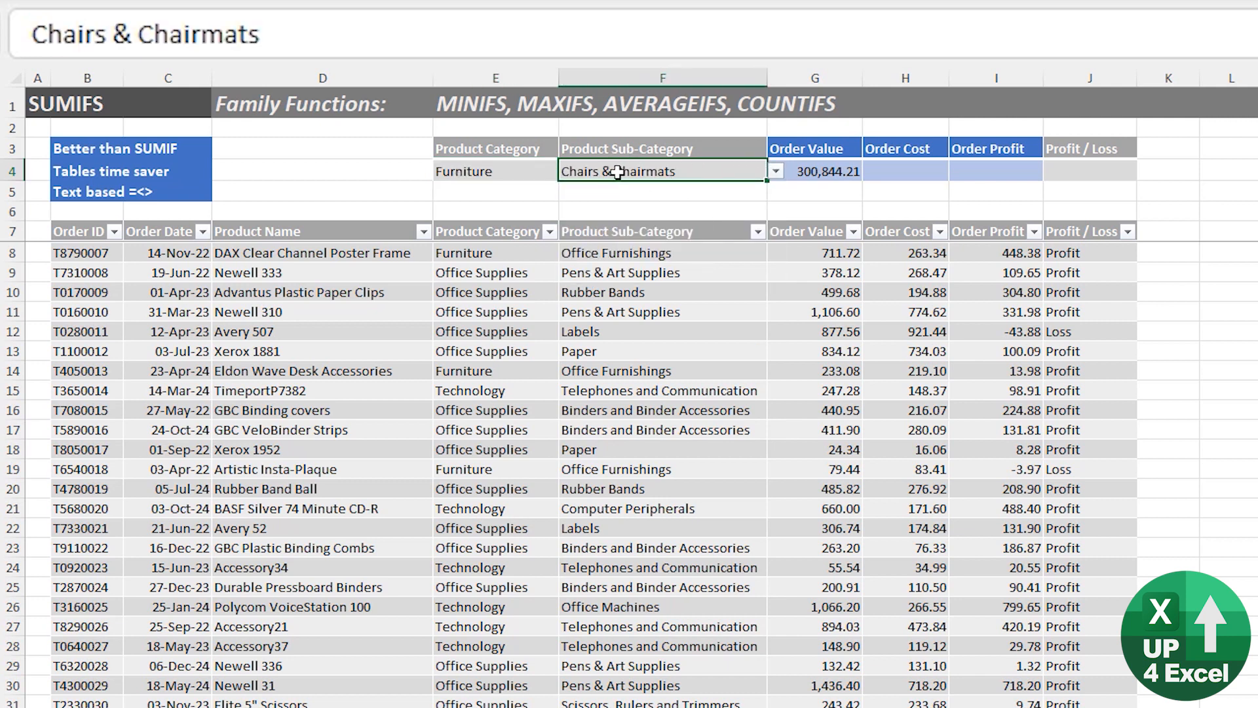
- Choose Loss as the Profit / Loss criterion in J4
click(493, 175)
click(927, 178)
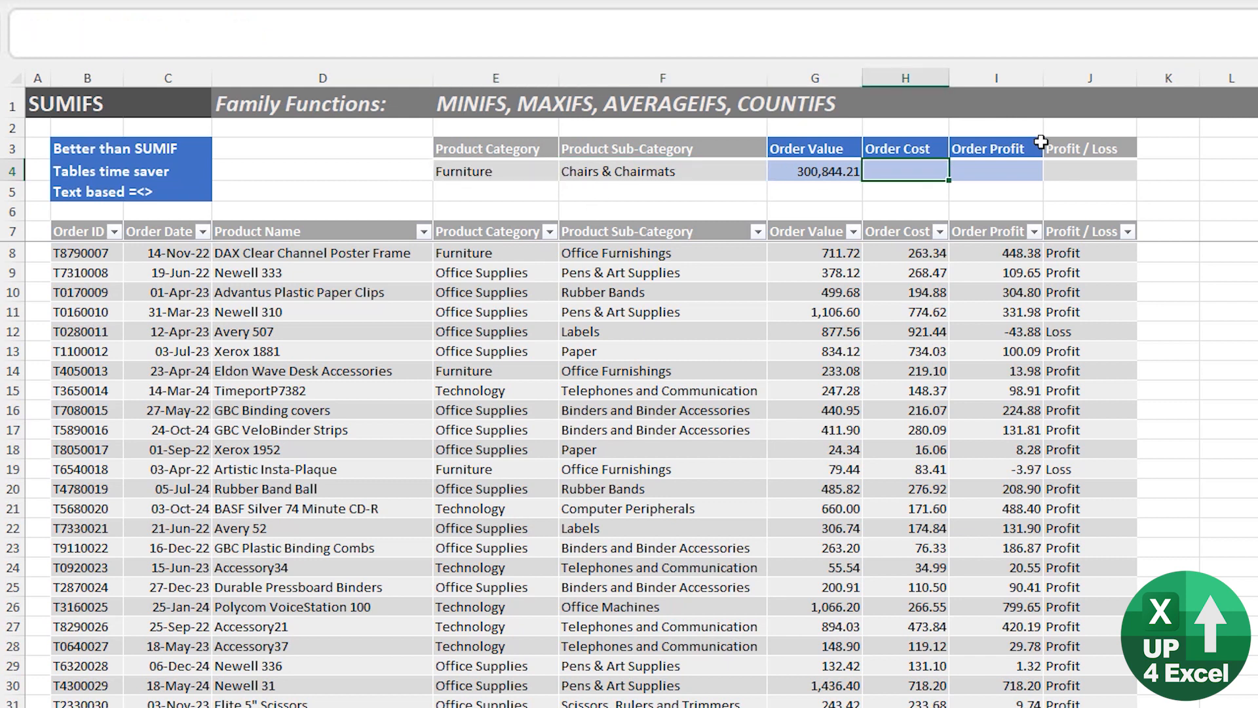
click(1102, 172)
click(1144, 173)
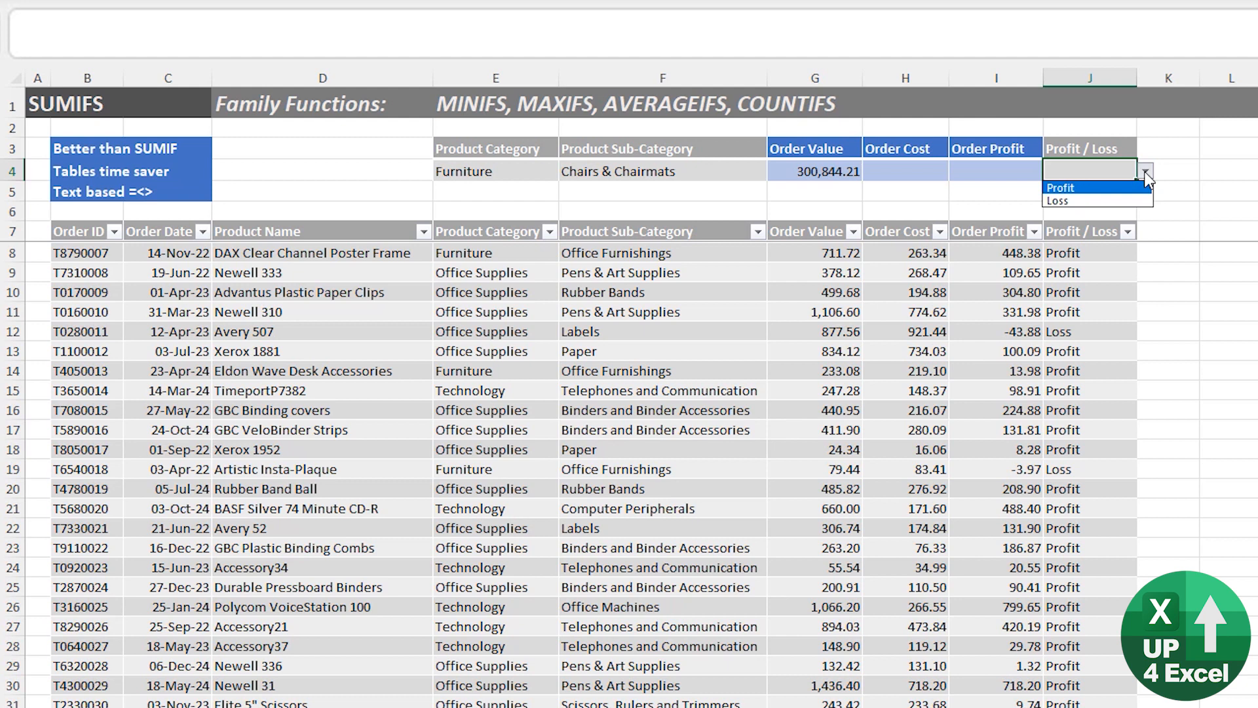
click(1125, 201)
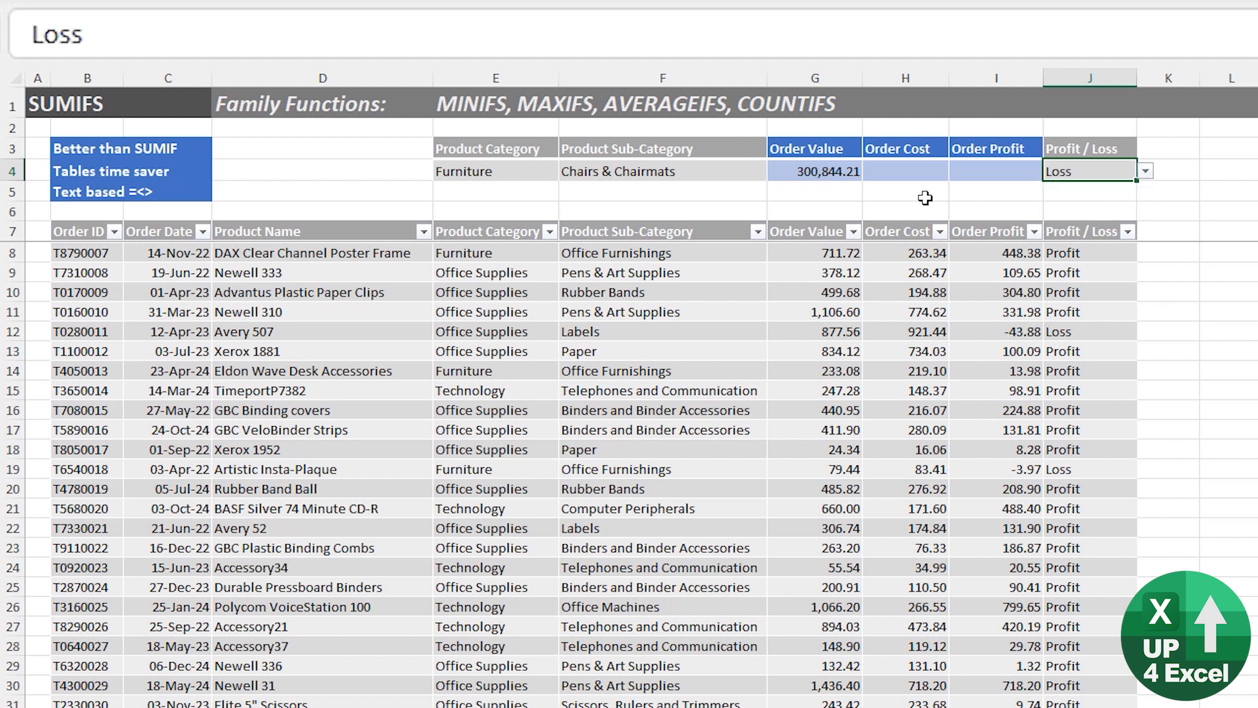
- Start a SUMIFS formula in the Order Profit cell I4 with the table's Order Profit column as the sum range
click(920, 171)
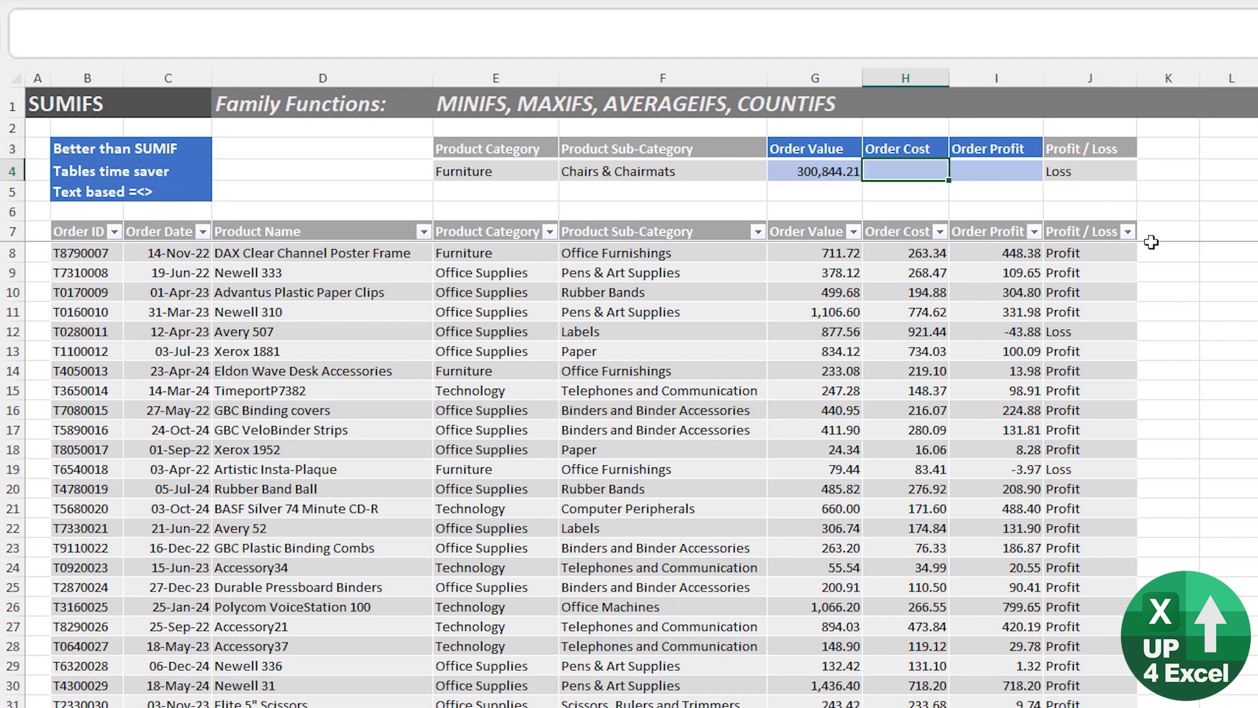
key(Left)
key(Left)
key(Left)
key(Right)
key(Right)
key(Right)
key(Right)
text(=sum)
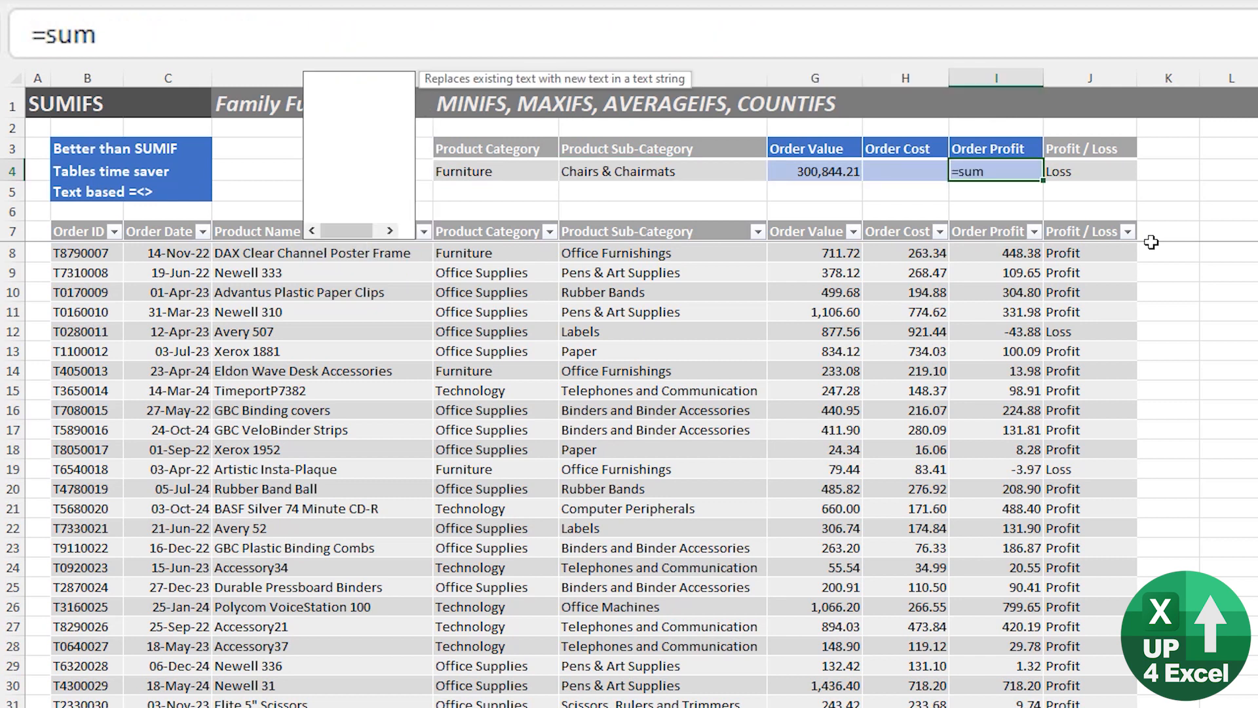
text(ifs)
key(Tab)
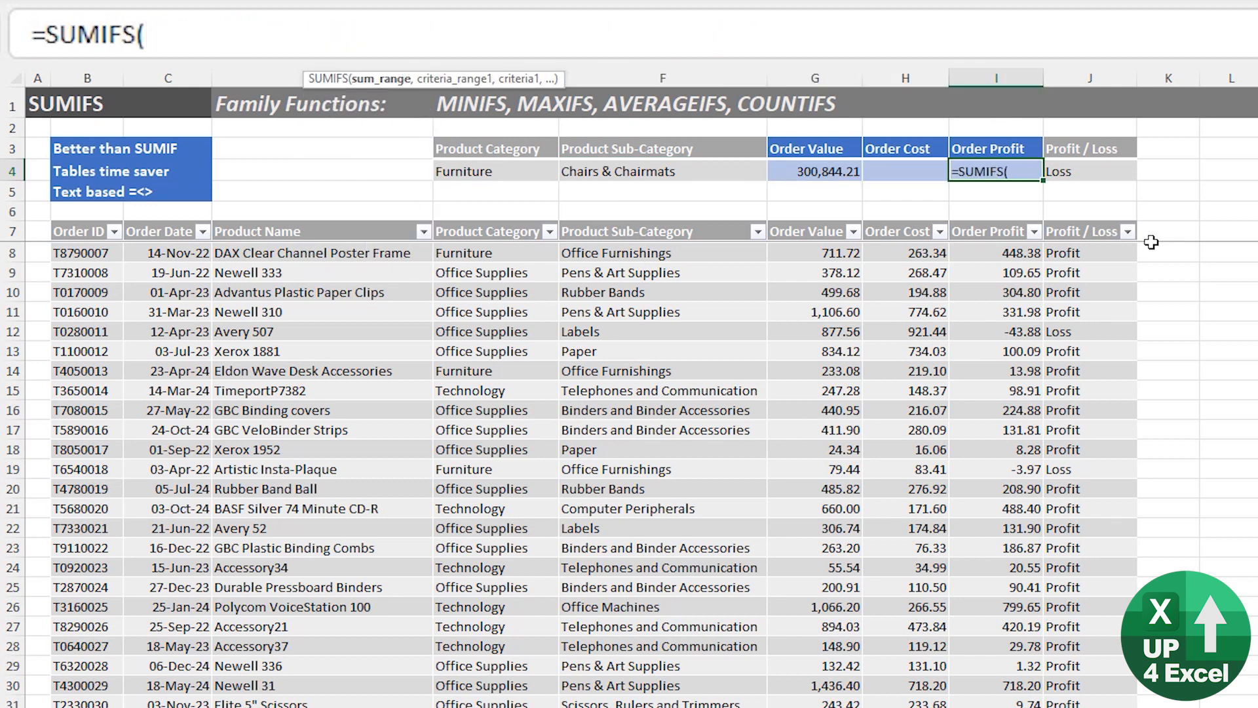
key(Down)
key(Down)
key(Down)
key(Down)
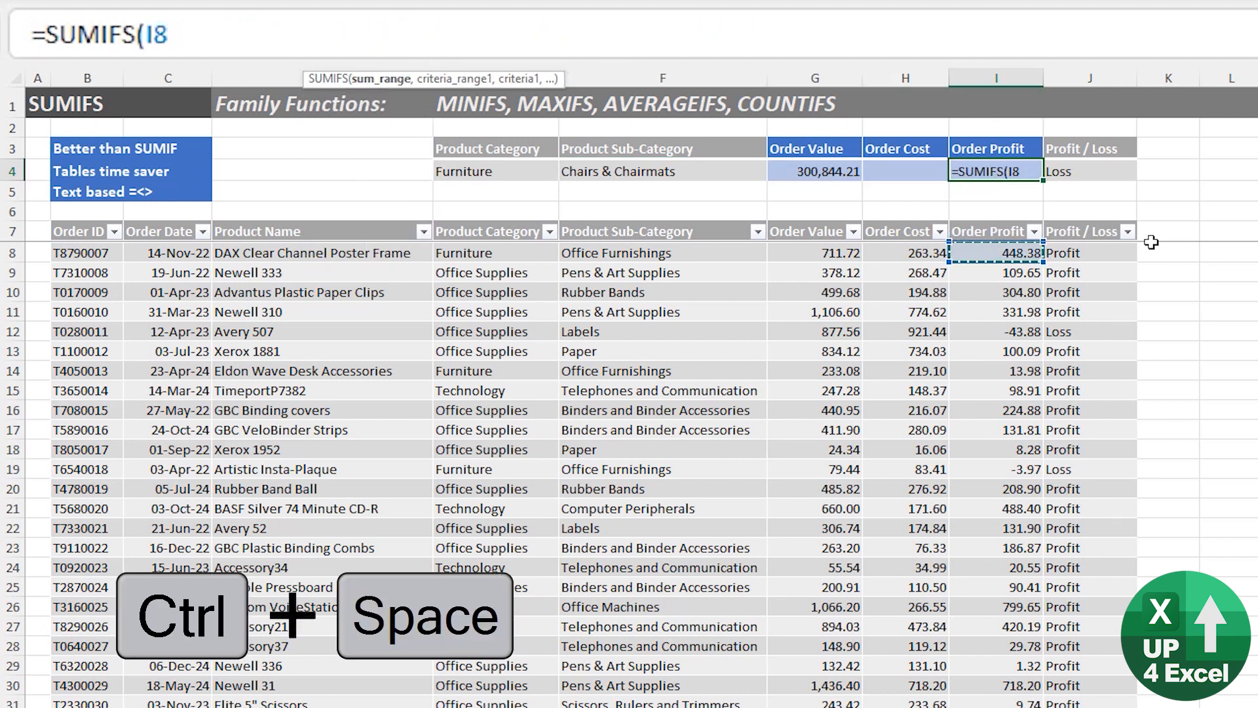
key(ctrl+space)
- Set the table's Product Category column as the first criteria range of the I4 formula
text(,)
key(Left)
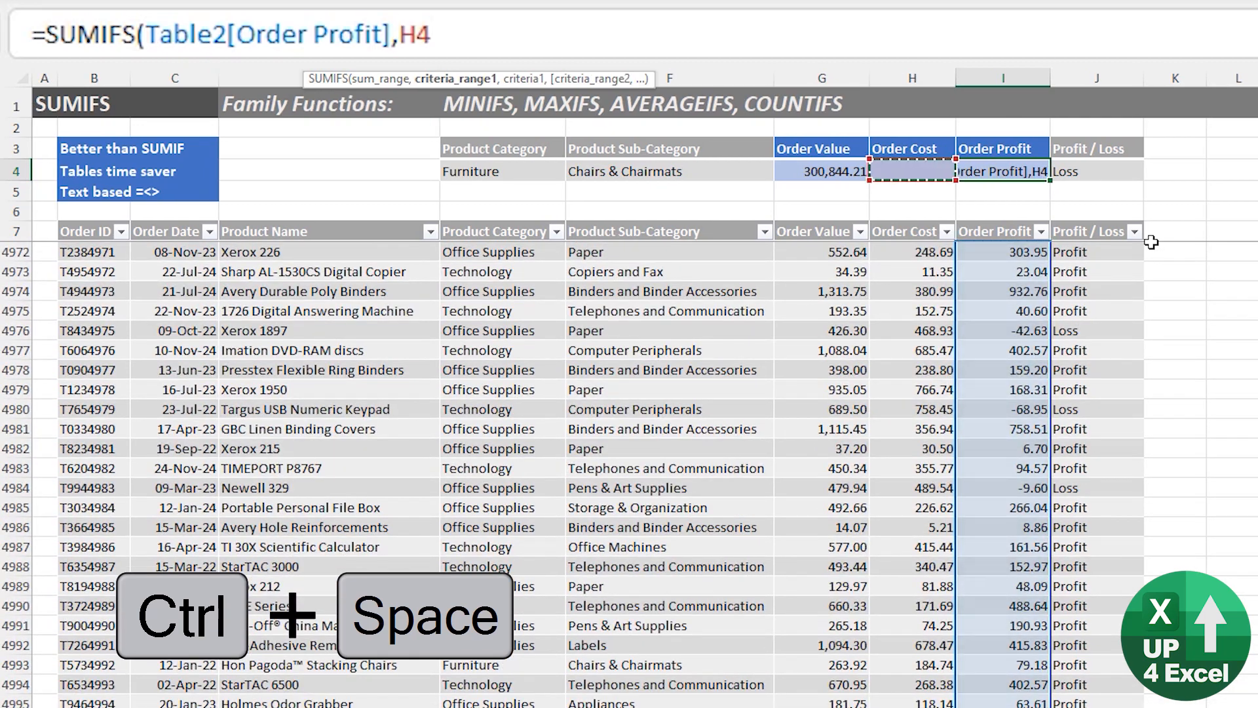
key(Left)
key(Left)
key(Left)
key(Down)
key(Down)
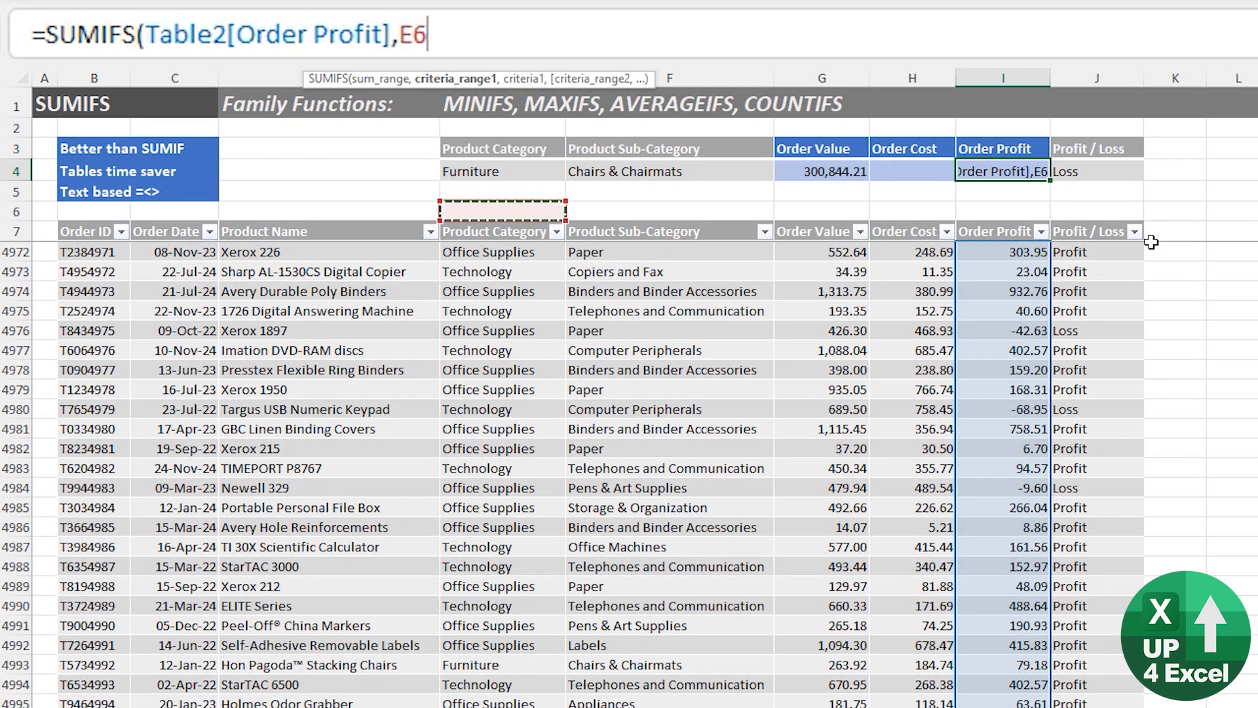
key(Down)
key(Down)
key(ctrl+space)
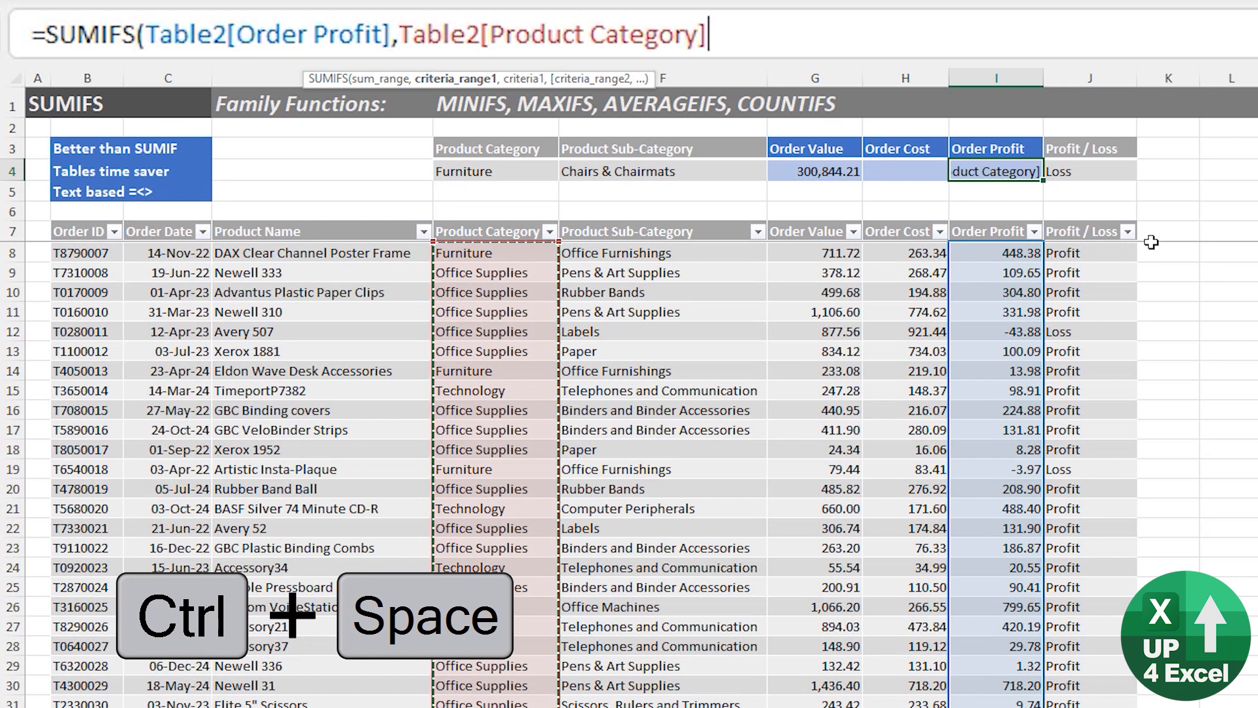
- Use the Furniture cell E4 as the first criterion of the I4 formula
text(,)
key(Left)
key(Left)
key(Left)
key(Left)
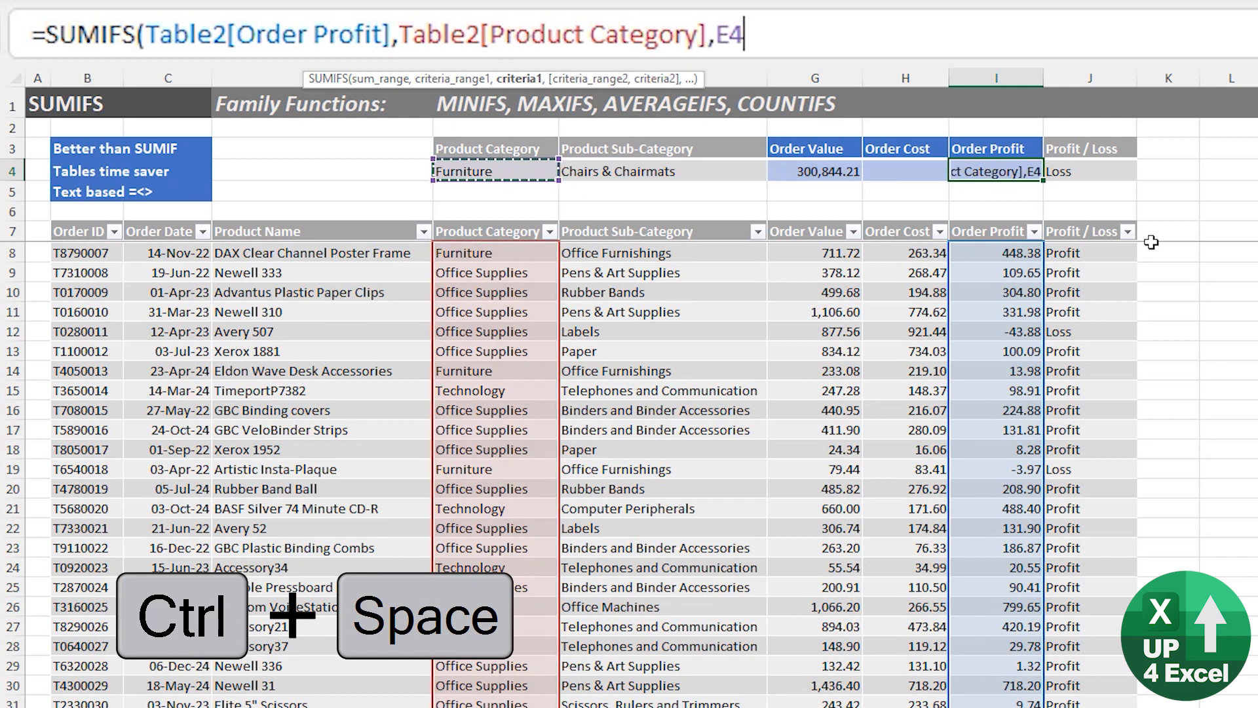
- Add the table's Product Sub-Category column as the second criteria range of the I4 formula
text(,)
key(Left)
key(Left)
key(Left)
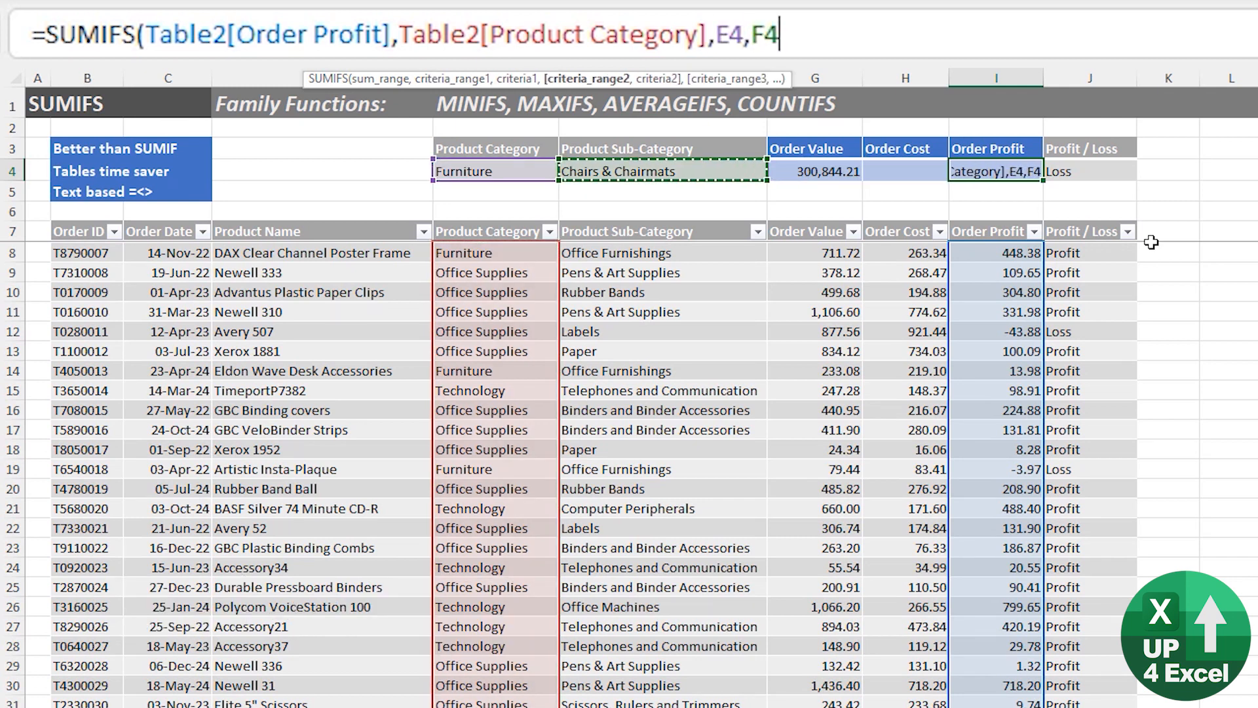
key(Down)
key(Down)
key(Down)
key(Down)
key(ctrl+space)
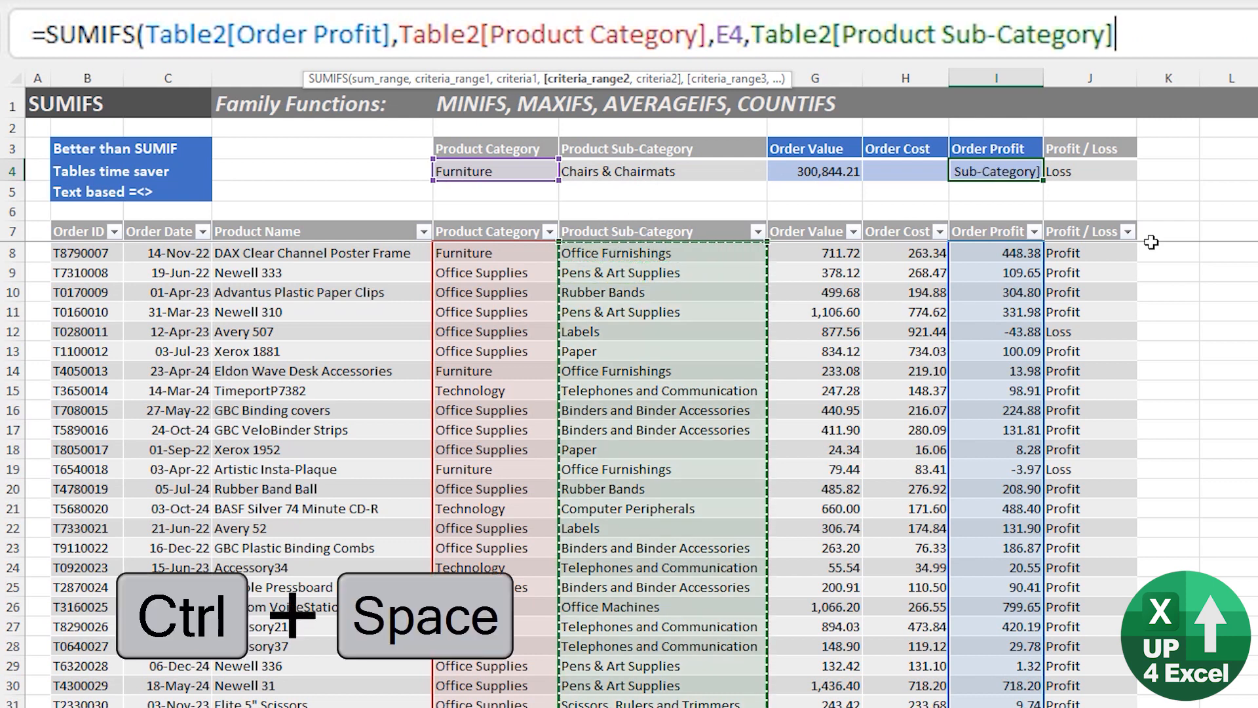
- Use the Chairs & Chairmats cell F4 as the second criterion of the I4 formula
text(,)
key(Left)
key(Left)
key(Left)
key(Left)
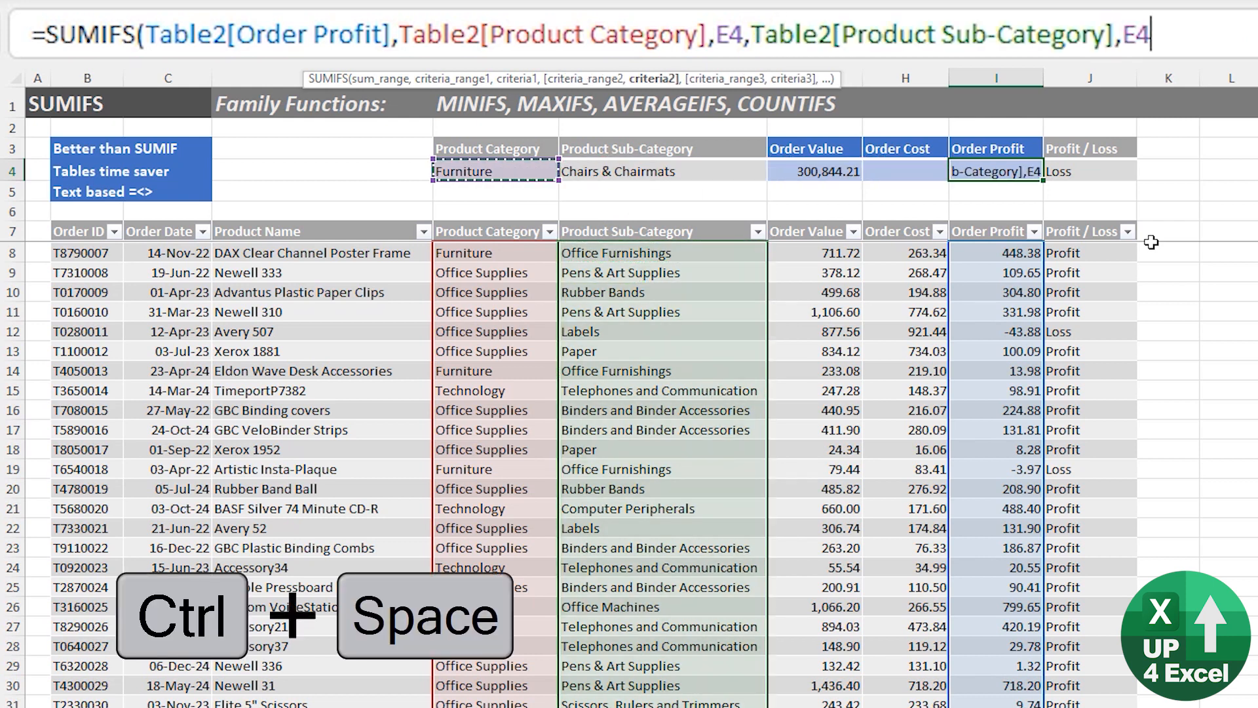
key(Right)
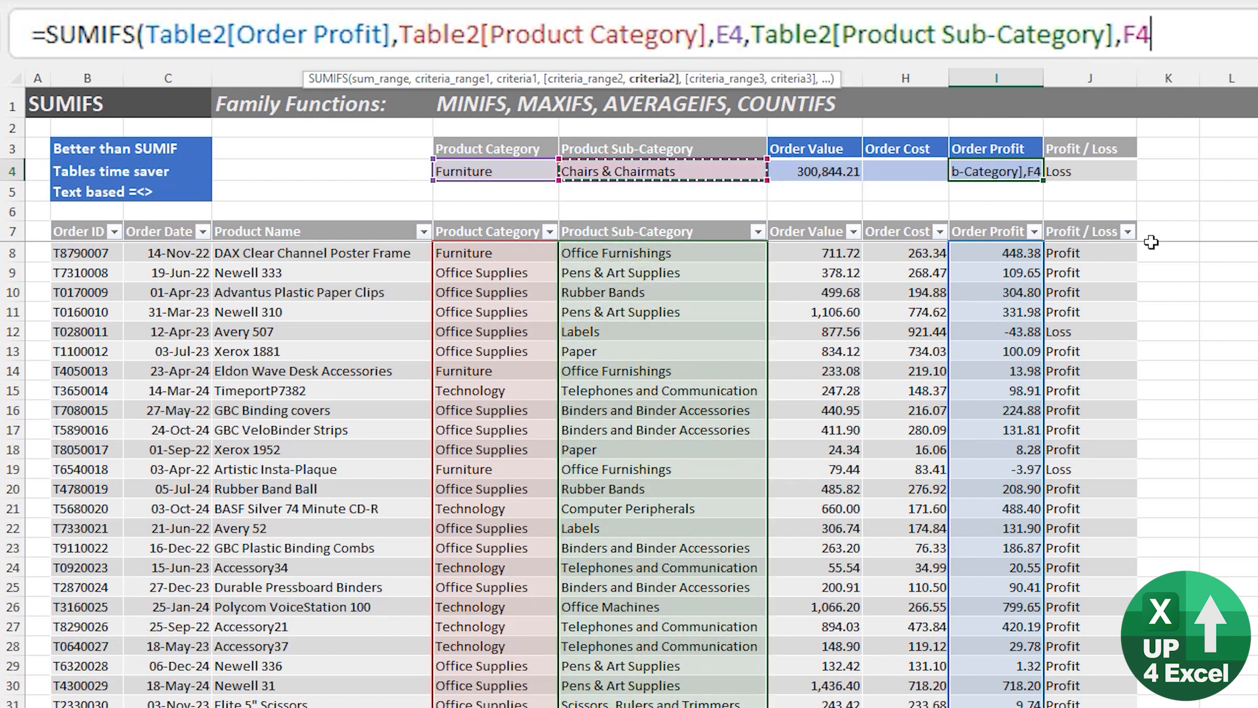
- Add the table's Profit / Loss column as the third criteria range of the I4 formula
text(,)
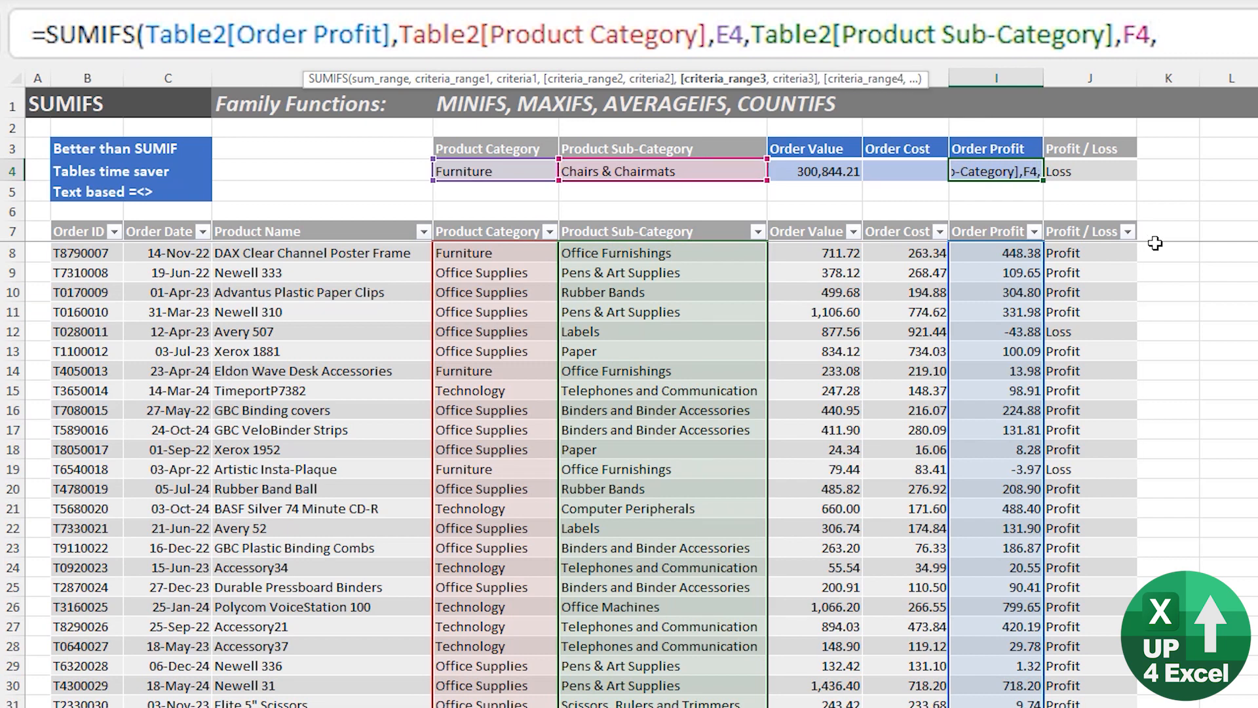
key(Right)
key(Down)
key(Down)
key(Down)
key(Down)
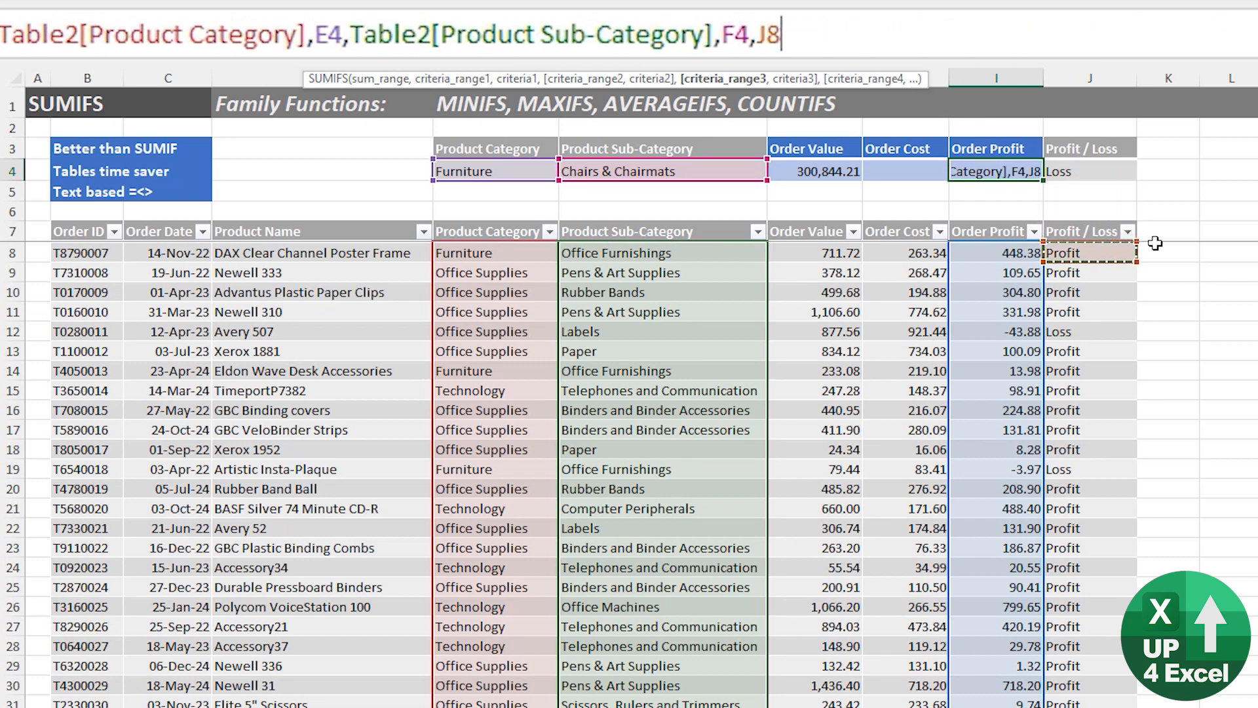
key(ctrl+space)
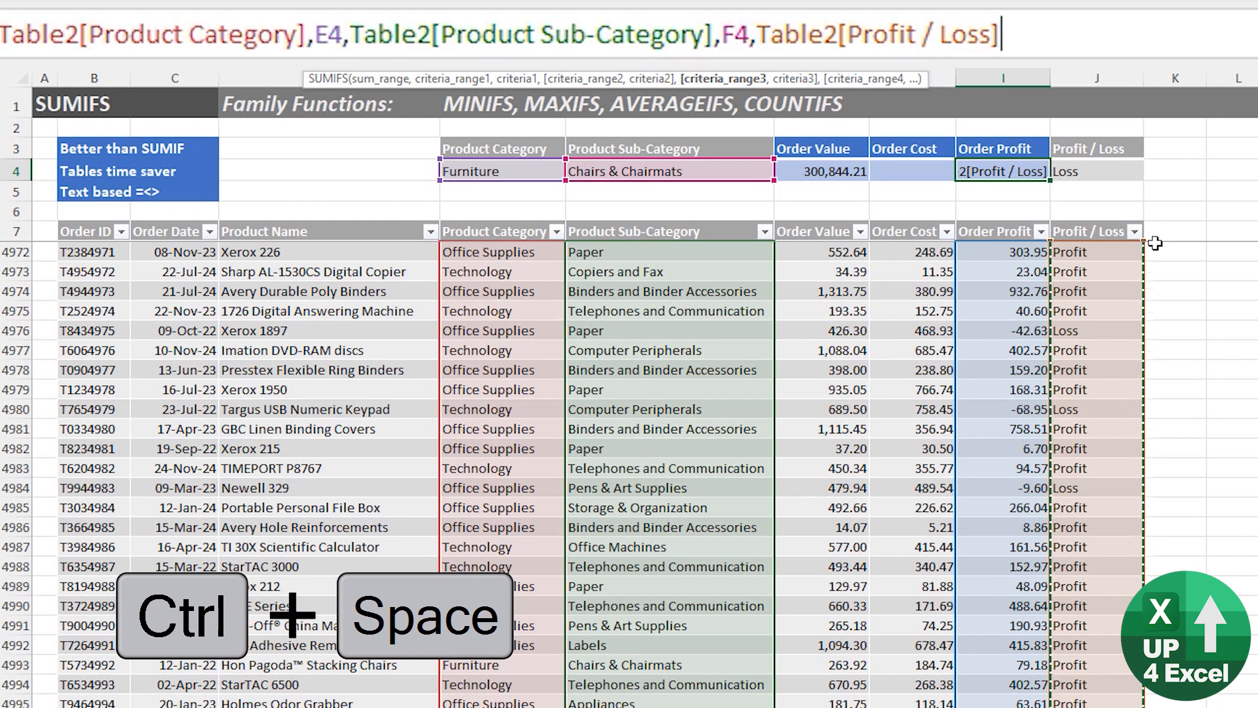
- Use the Loss cell J4 as the third criterion and complete the SUMIFS formula in I4
text(,)
key(Right)
key(Up)
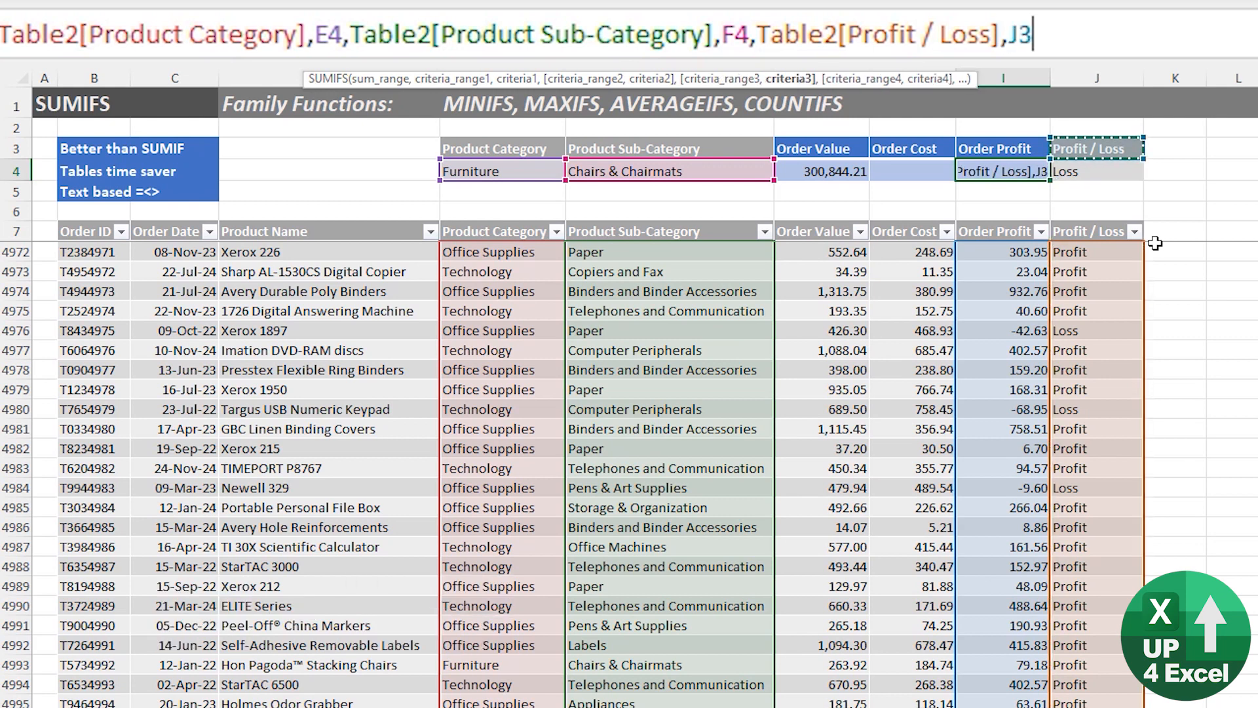
key(Down)
text())
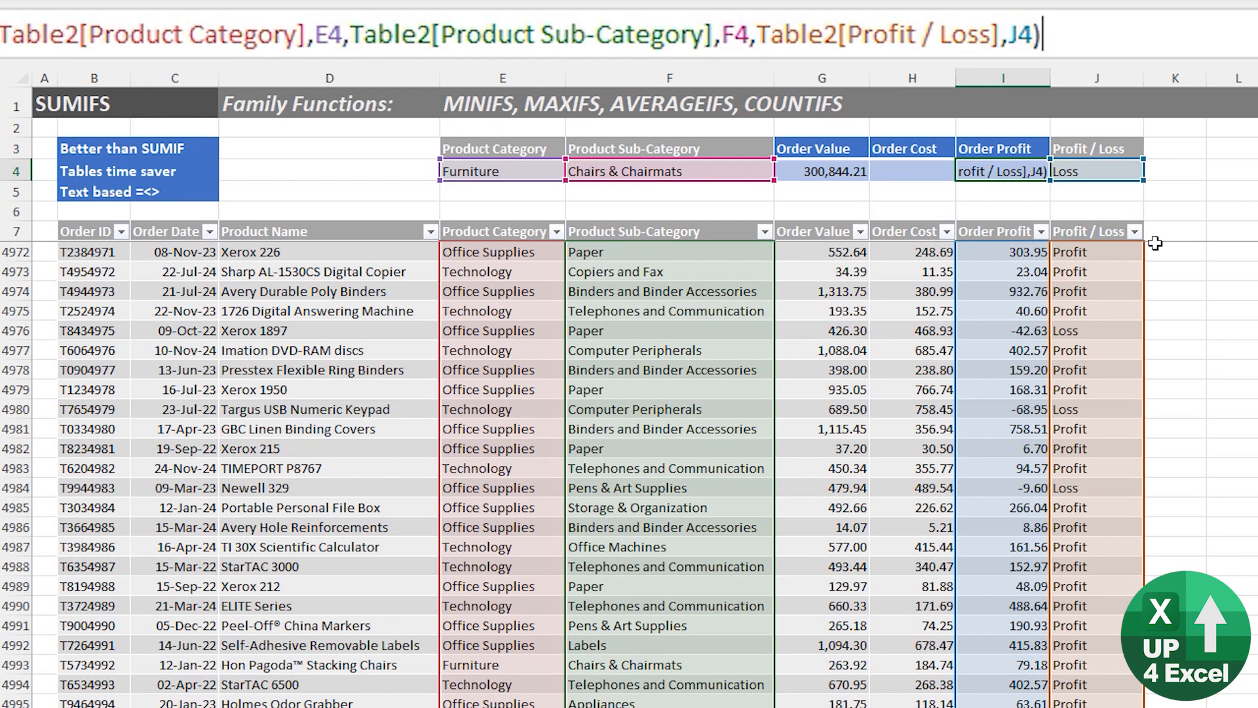
key(ctrl+Return)
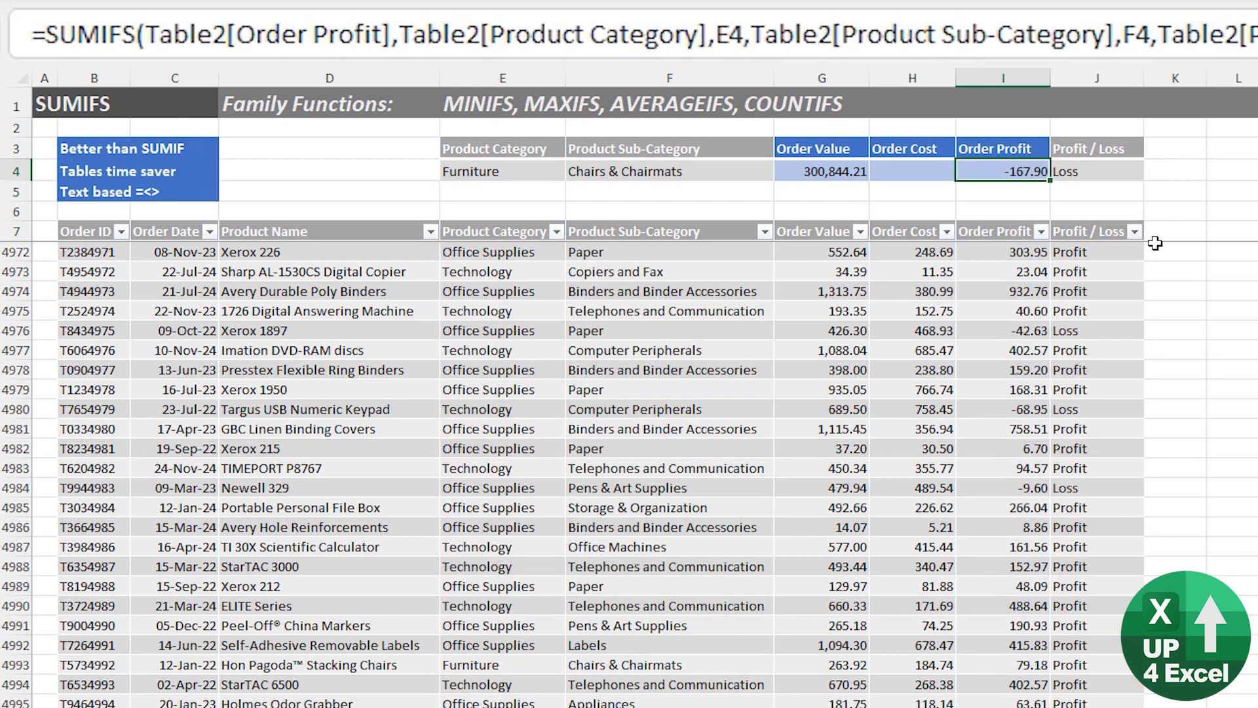
- Start a SUMIFS formula in the Order Cost cell H4
key(Left)
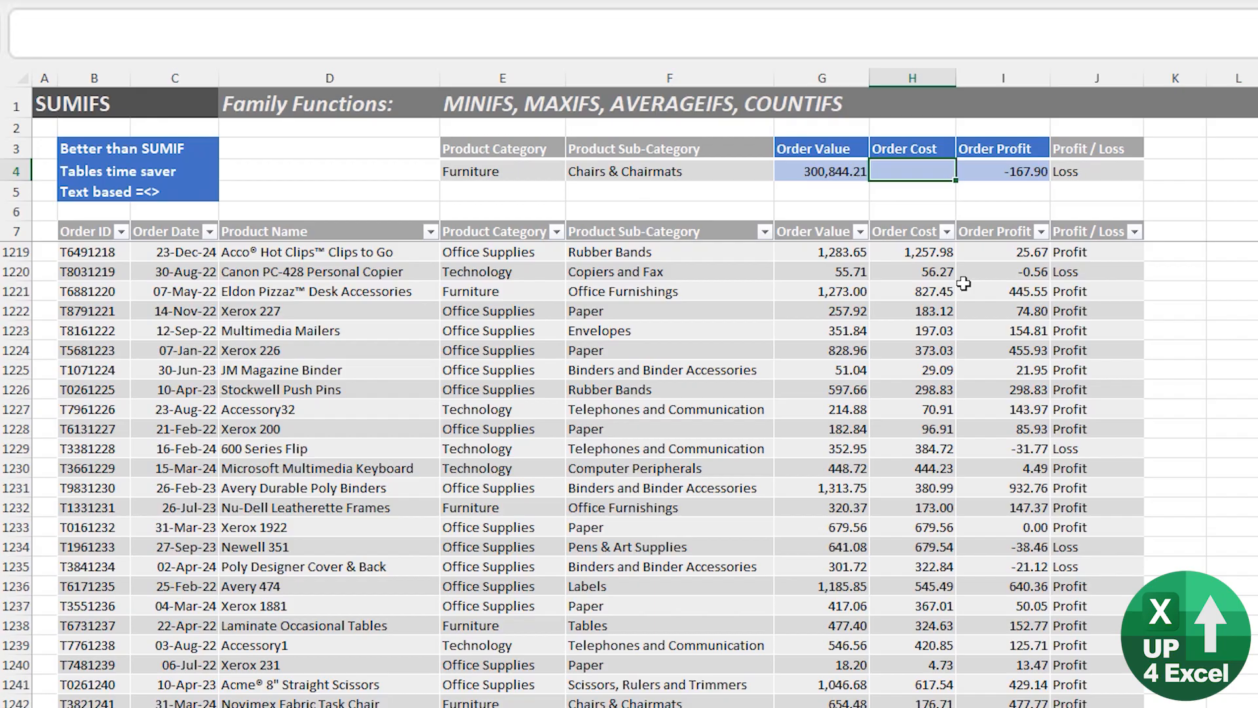
key(Down)
key(Down)
key(Down)
key(Down)
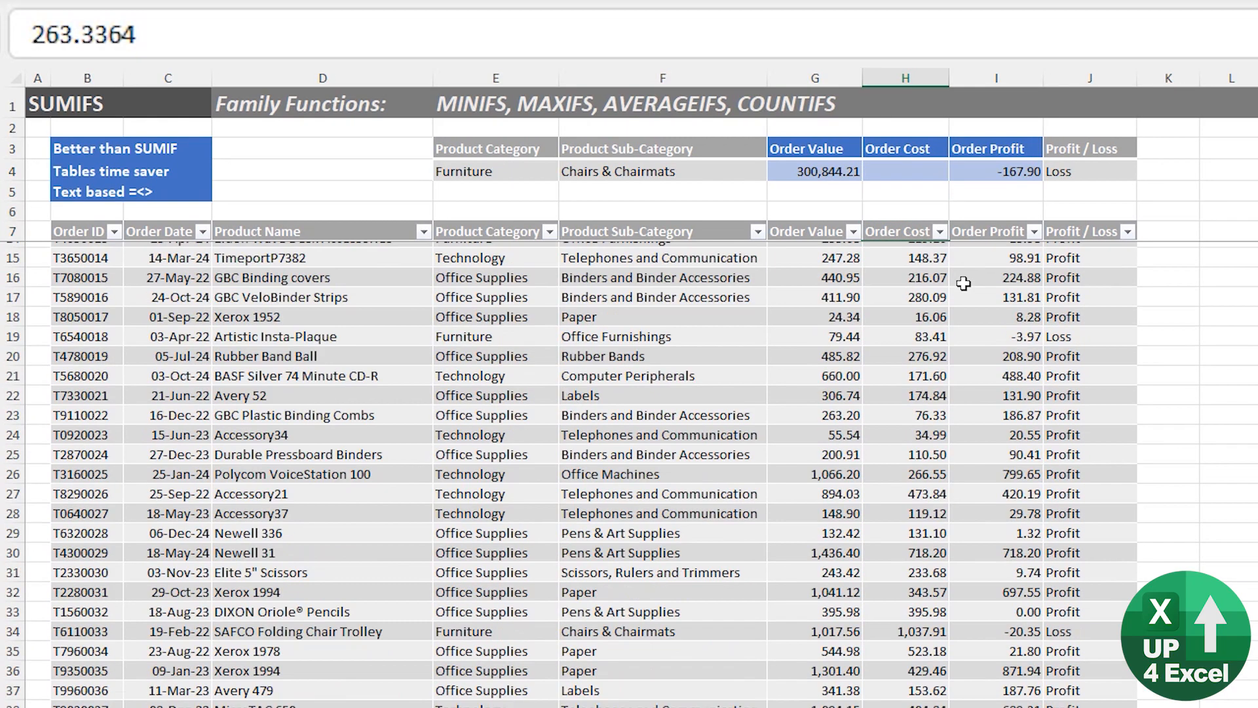
key(Left)
key(Right)
key(Up)
key(Up)
key(Up)
key(Up)
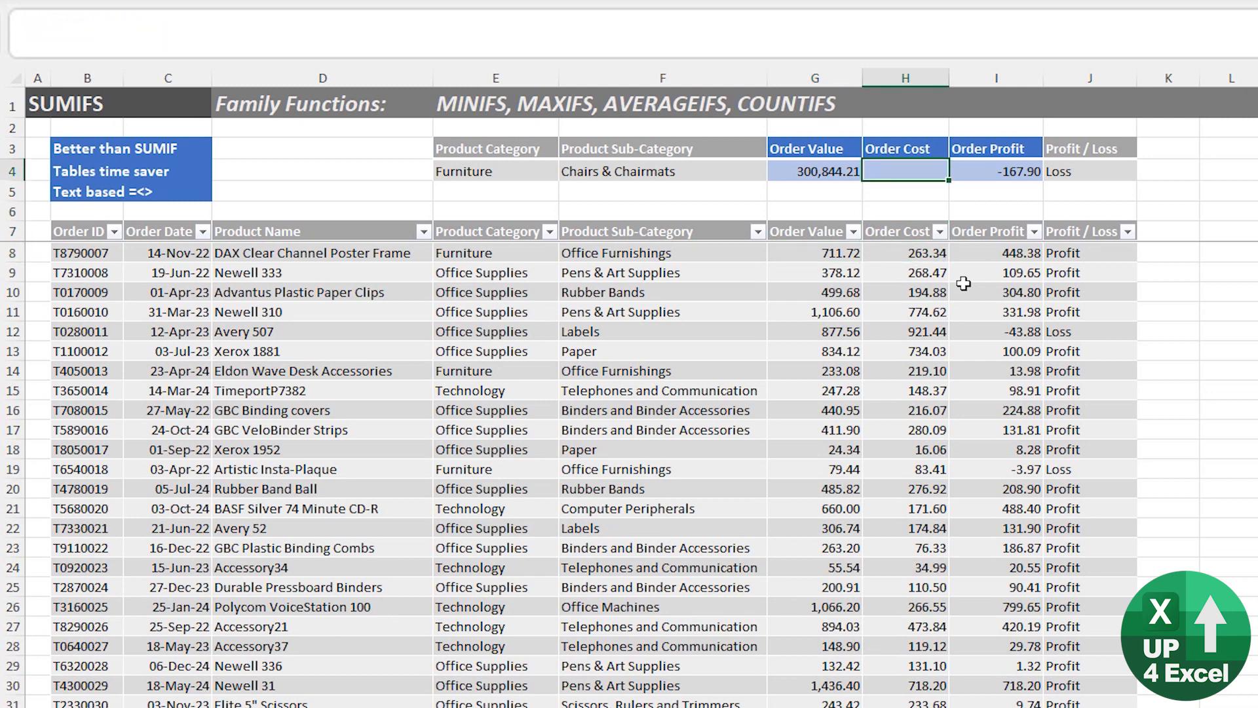
text(=sum)
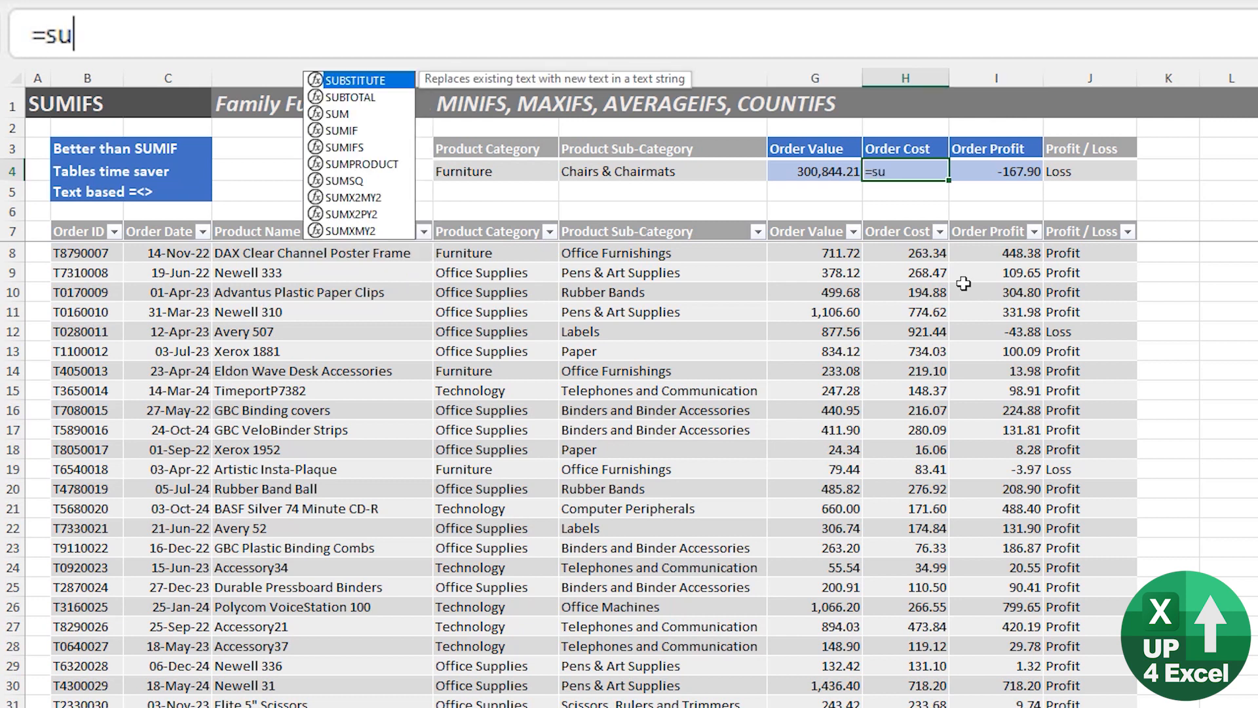
key(Down)
key(Down)
key(Tab)
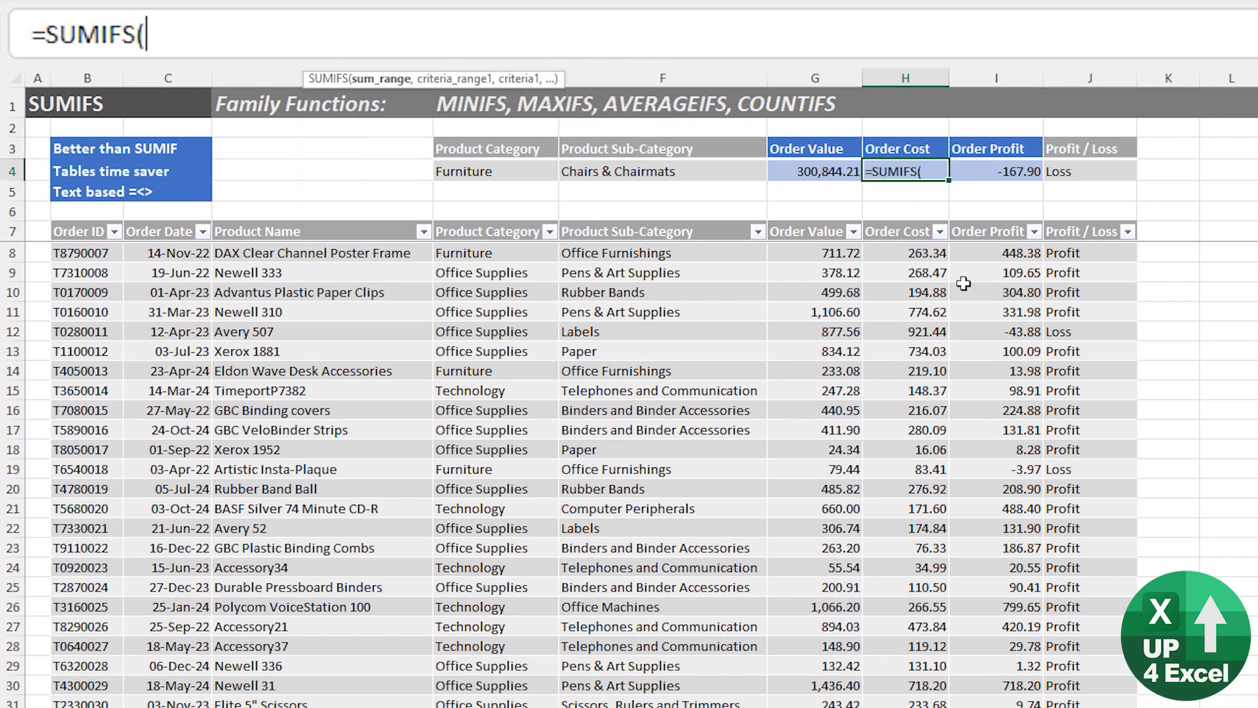
- Change the function in the unfinished H4 formula from SUMIFS to COUNTIFS
click(103, 33)
key(ctrl+shift+Left)
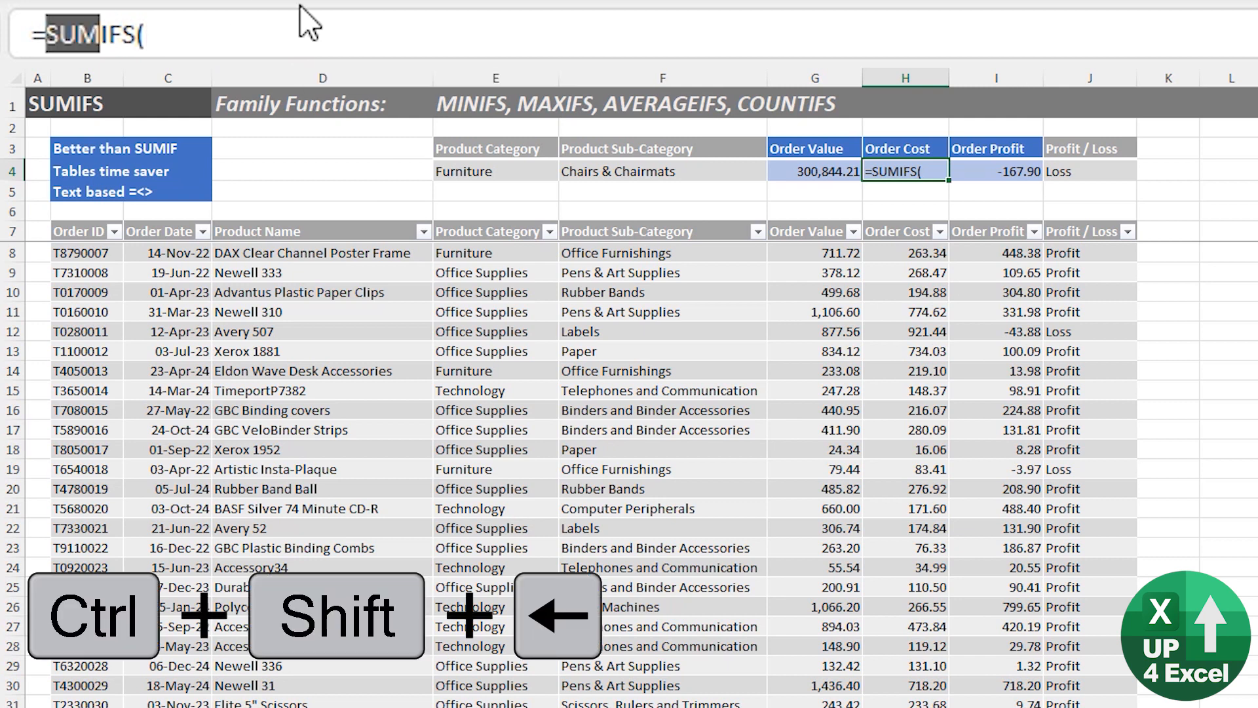
text(count)
key(Tab)
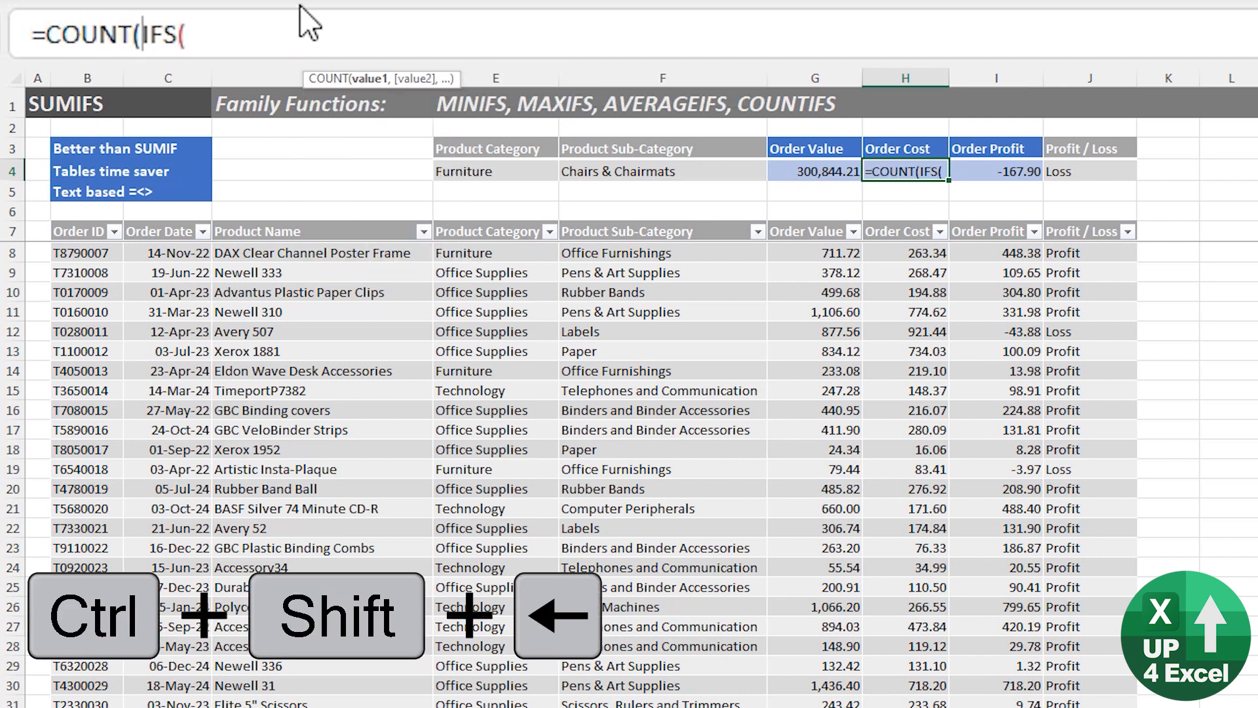
key(BackSpace)
key(ctrl+Right)
key(Right)
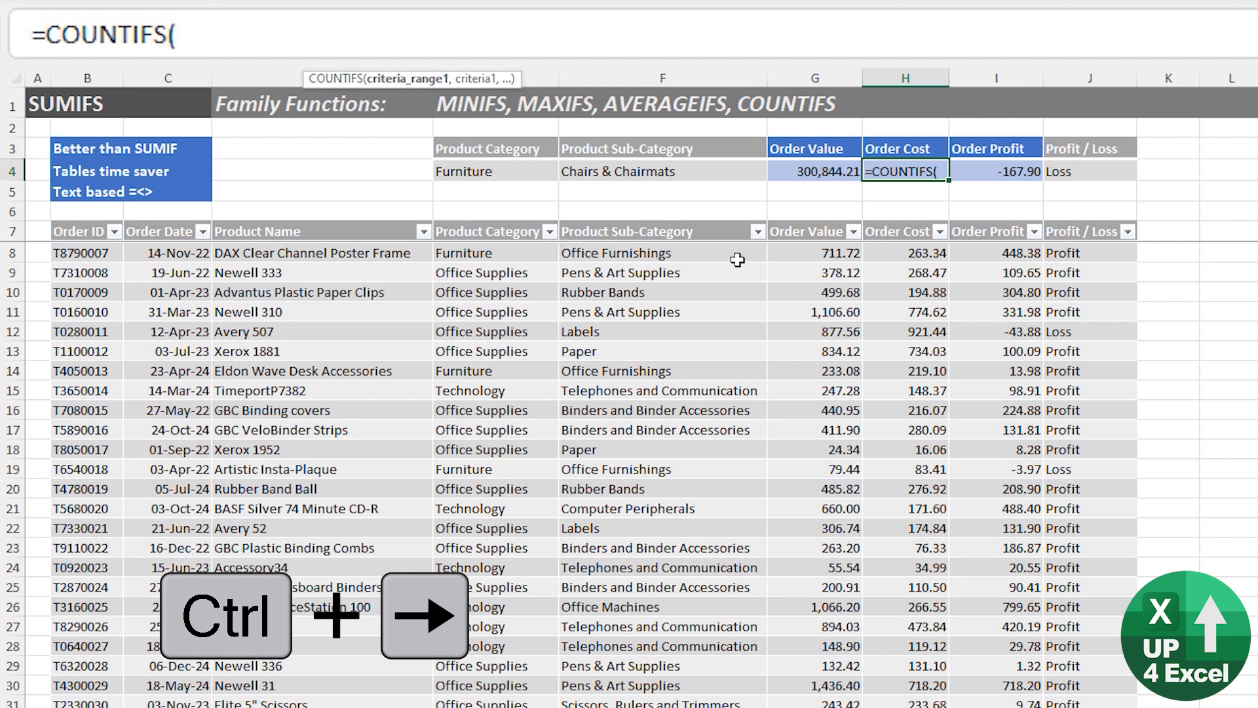
- Complete the COUNTIFS formula in H4 with the table's Order Cost column as criteria range and ">1000" as criterion
click(910, 255)
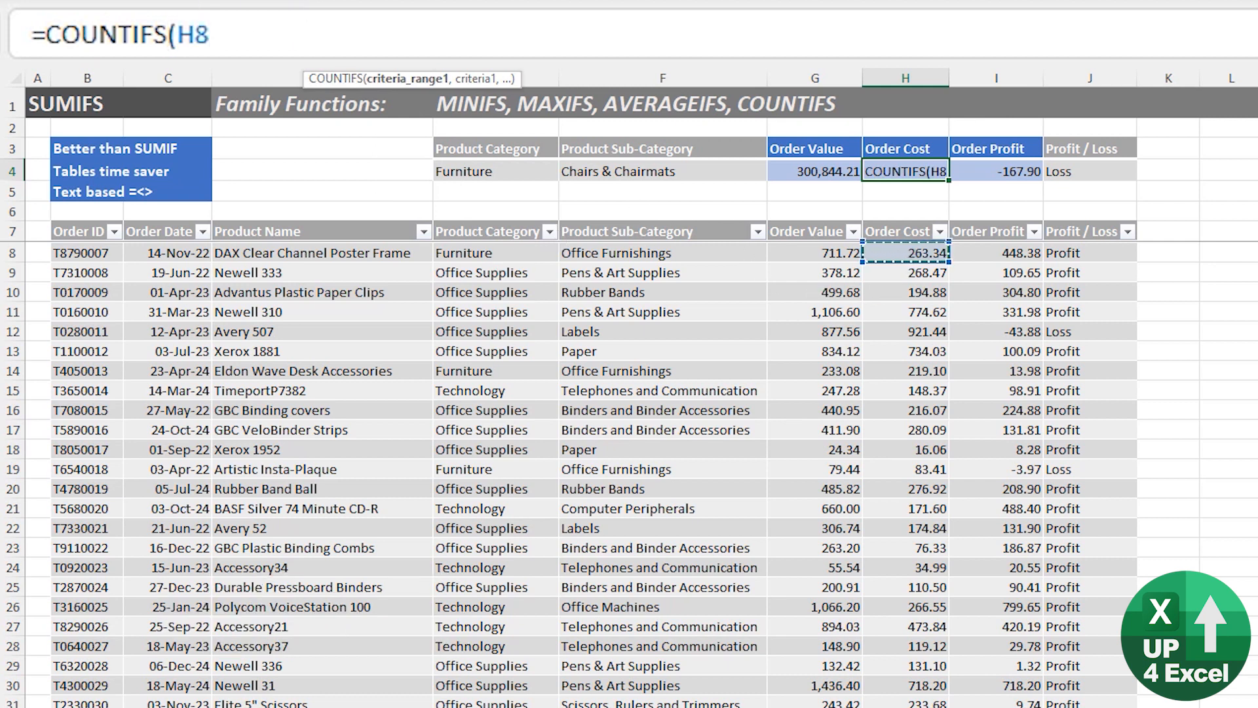
key(ctrl+shift+Down)
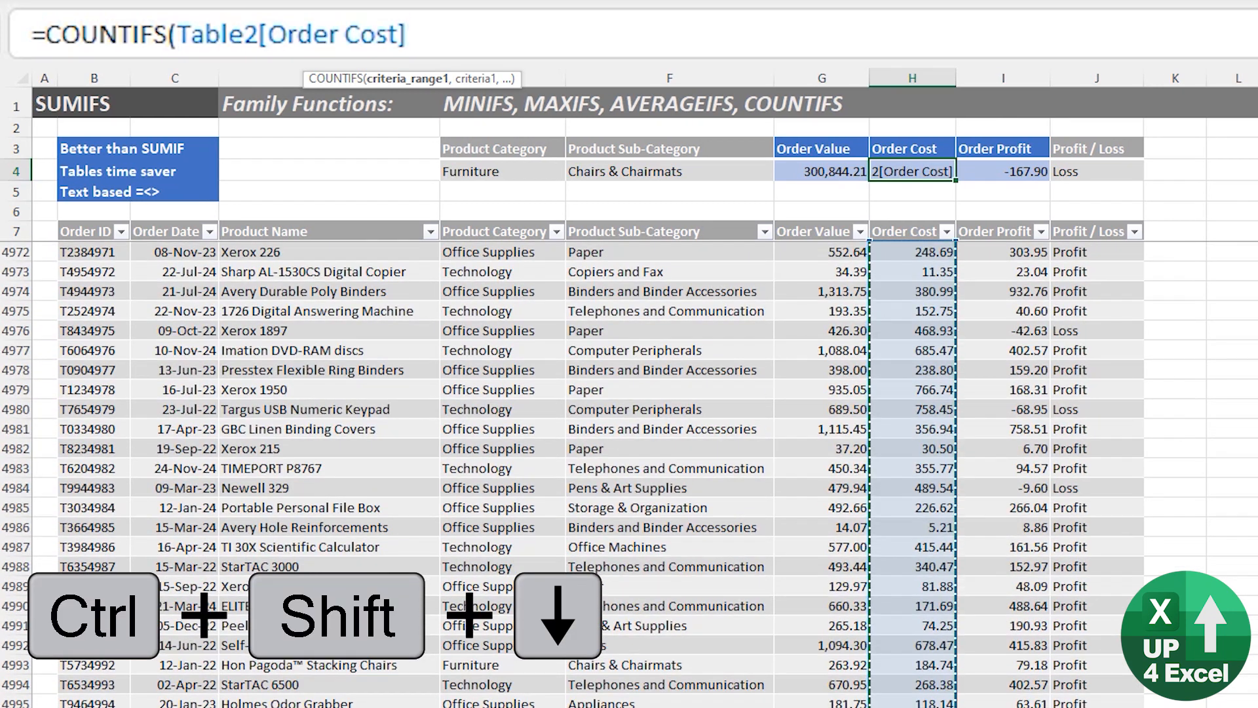
text(,)
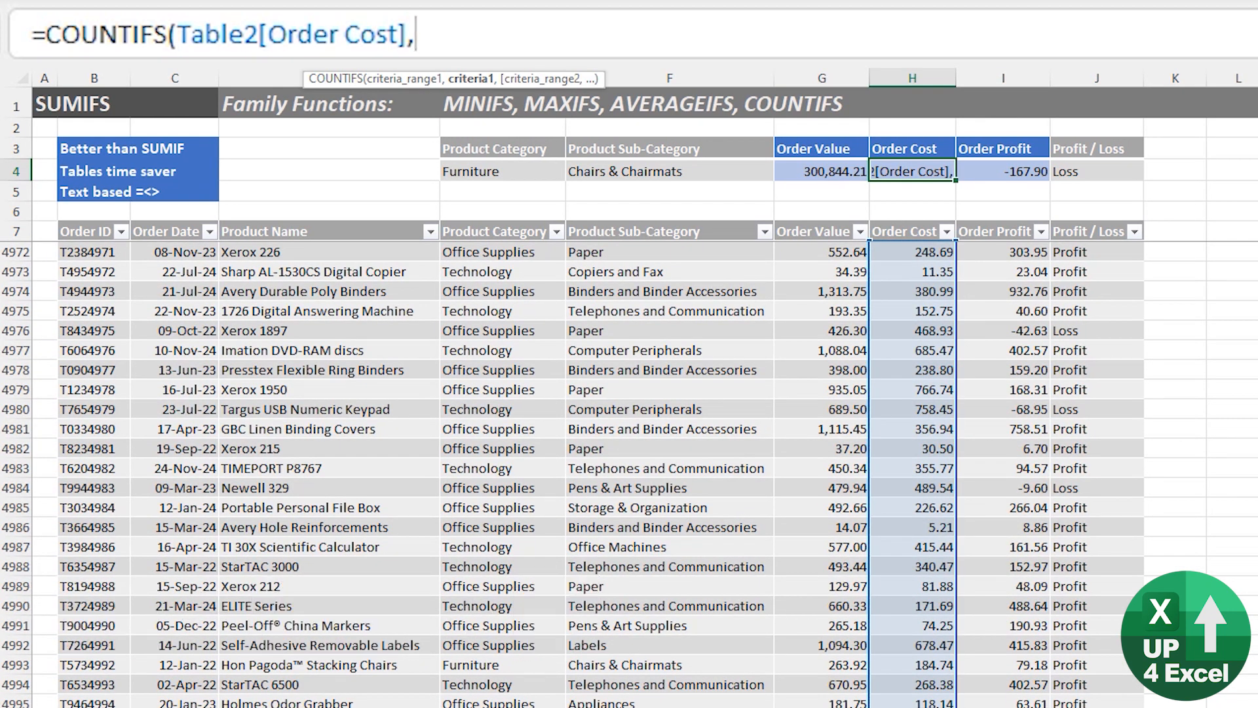
text(">)
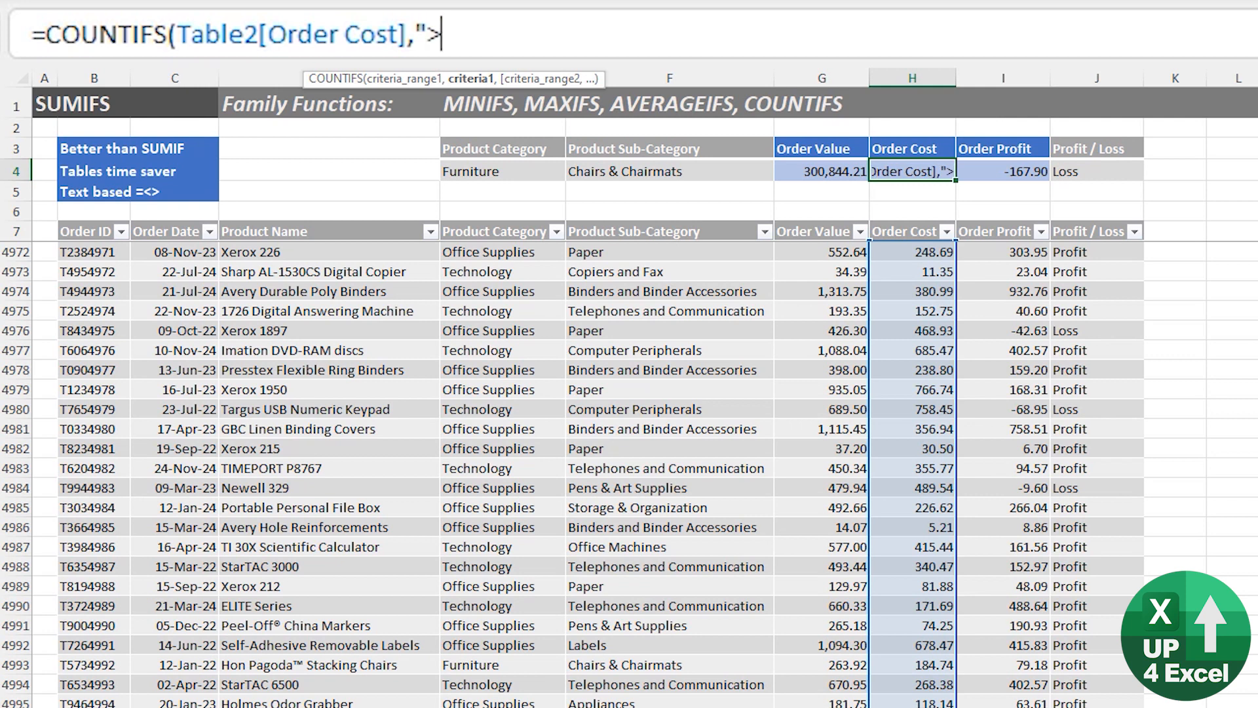
text(1000)
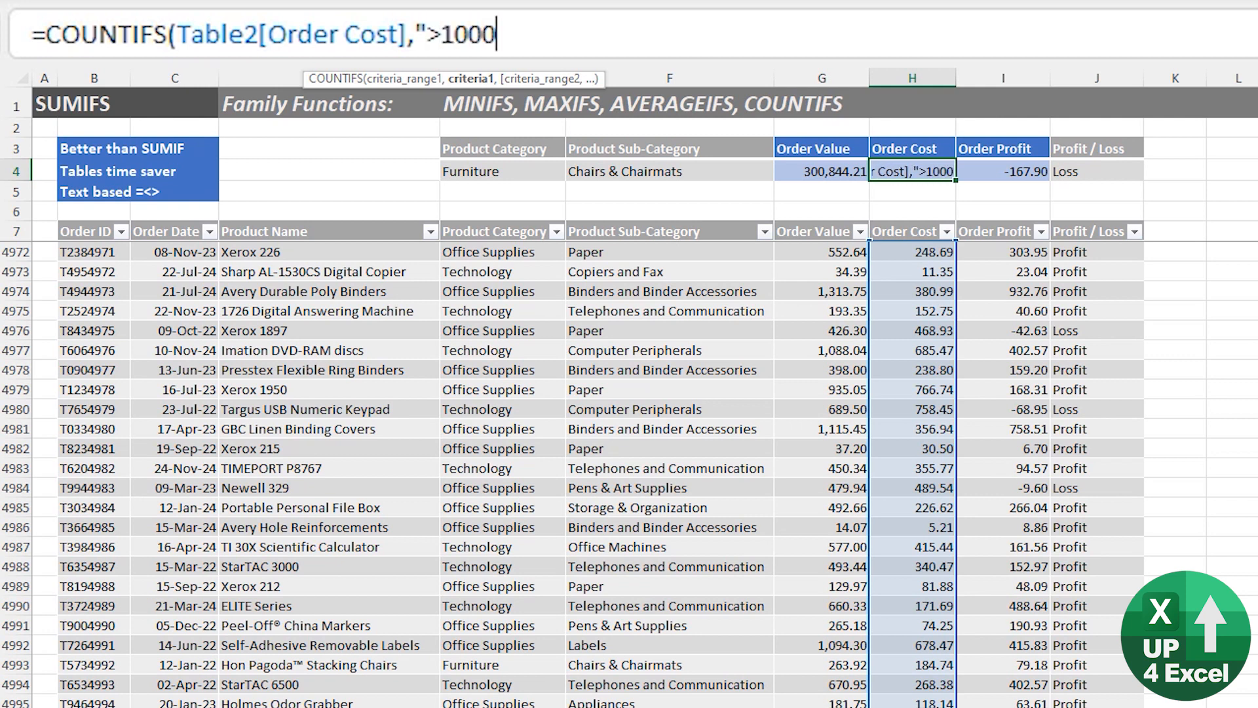
text("))
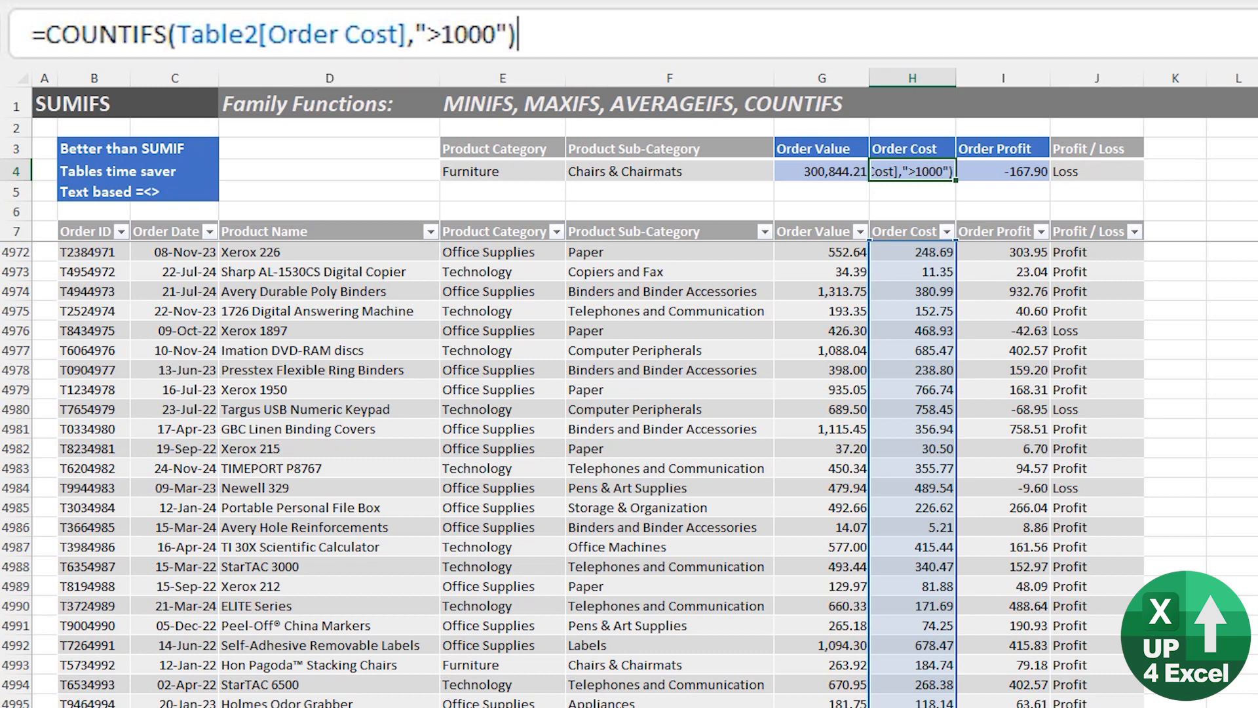
key(Return)
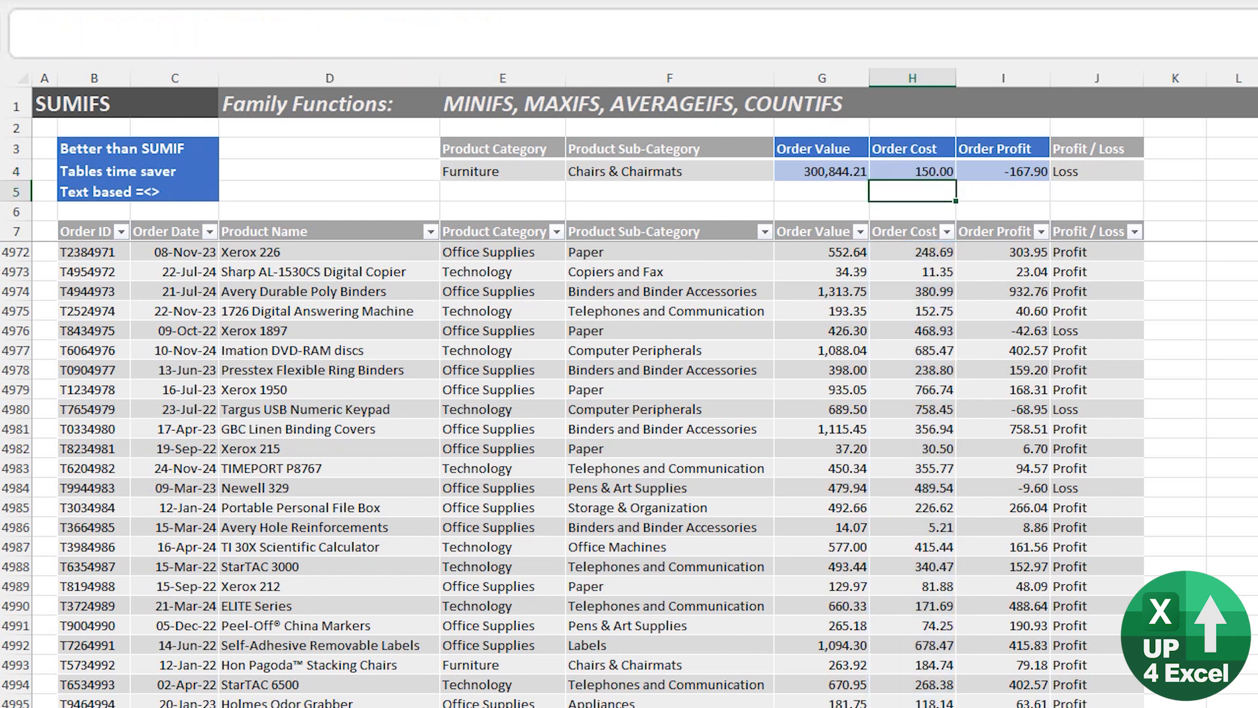
- Reselect H4 to examine its COUNTIFS formula against the table's Order Cost column
key(Up)
key(Down)
key(Down)
key(Down)
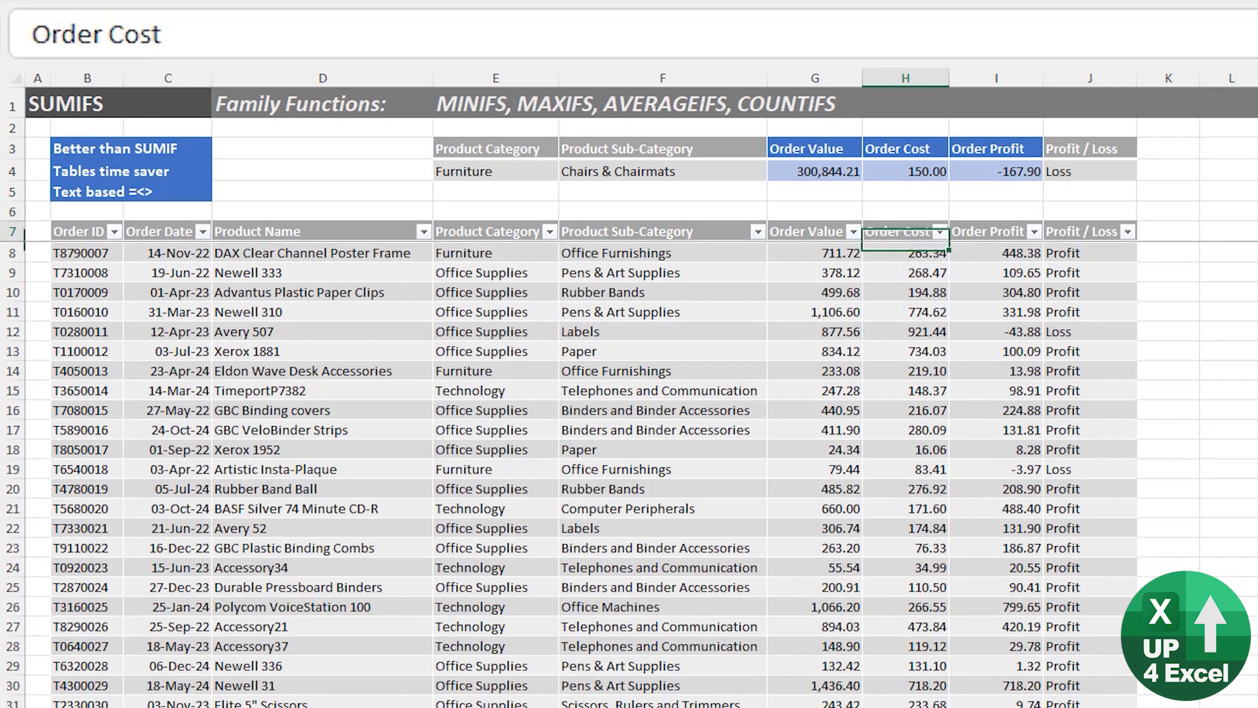
key(Up)
key(Up)
key(Up)
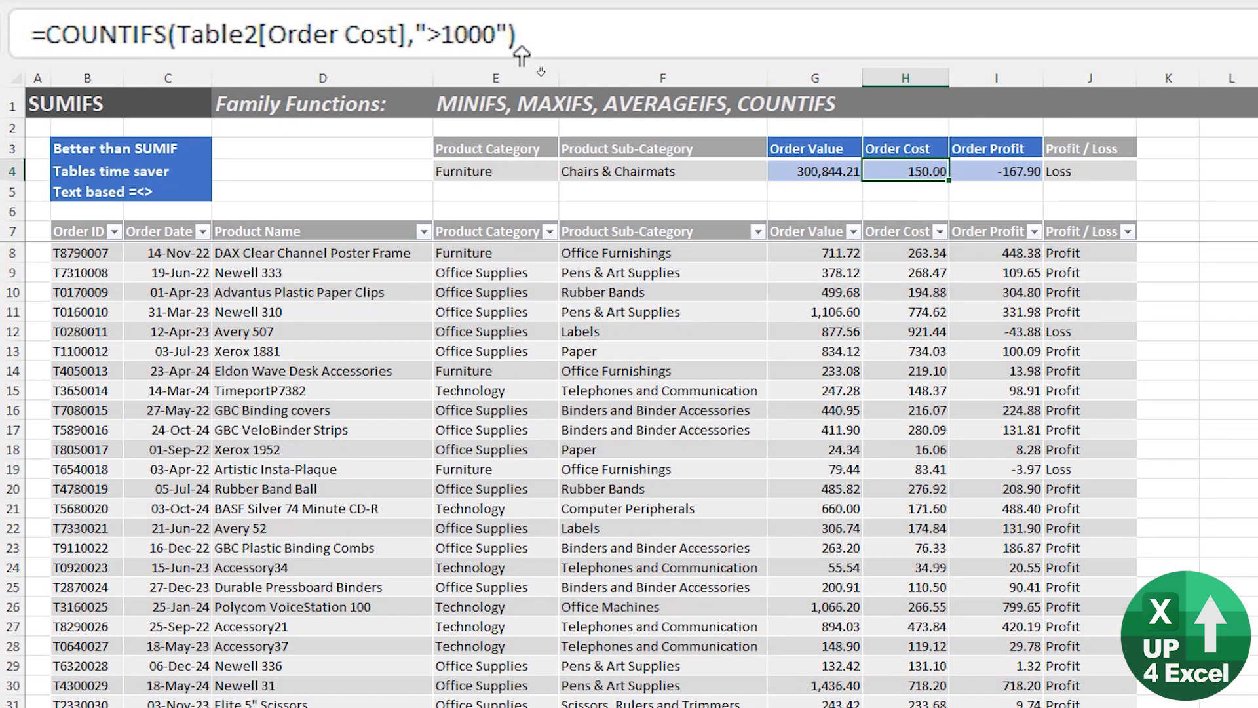
- Extend the COUNTIFS formula in H4 with a second condition on the table's Order Cost column, using the criterion "<2000"
click(515, 28)
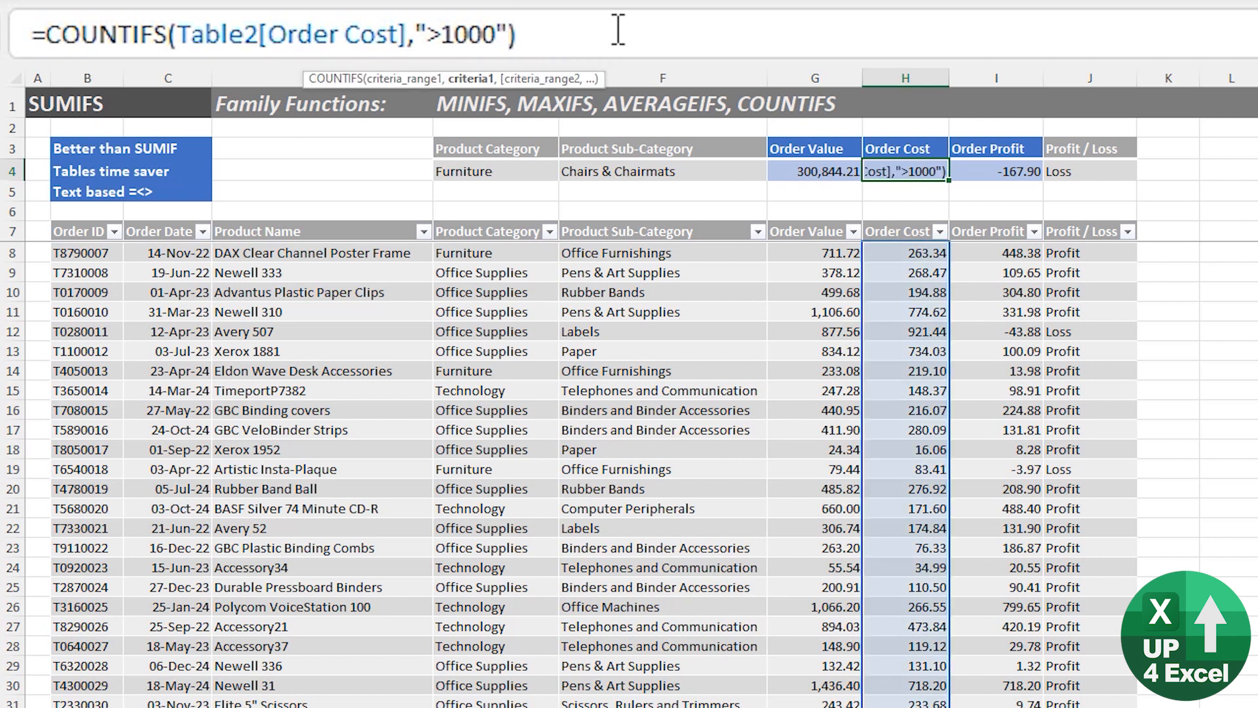
text(,)
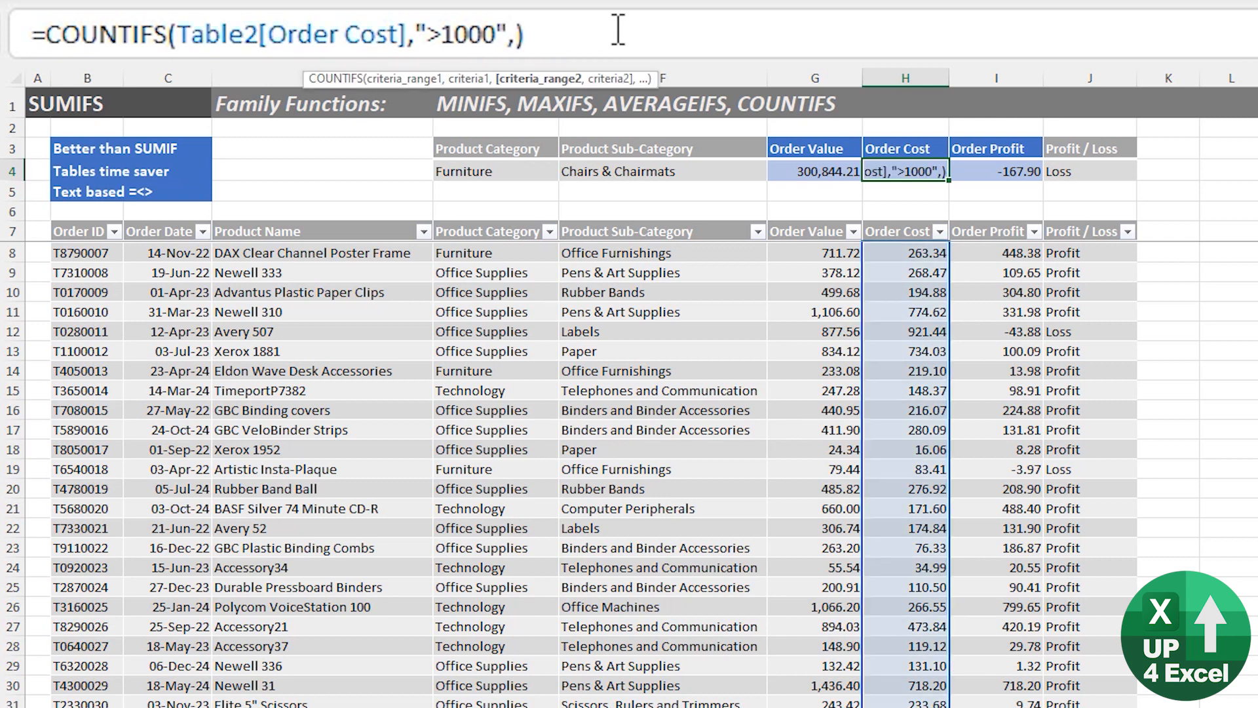
click(927, 310)
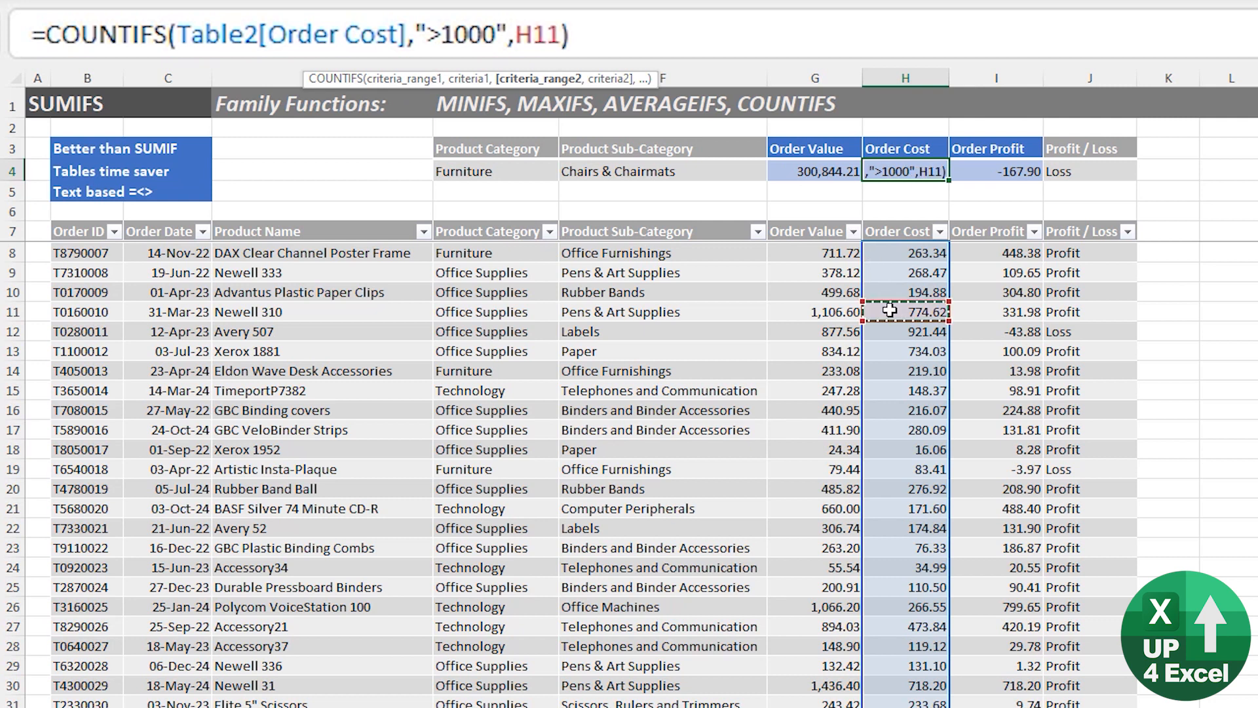
key(ctrl+space)
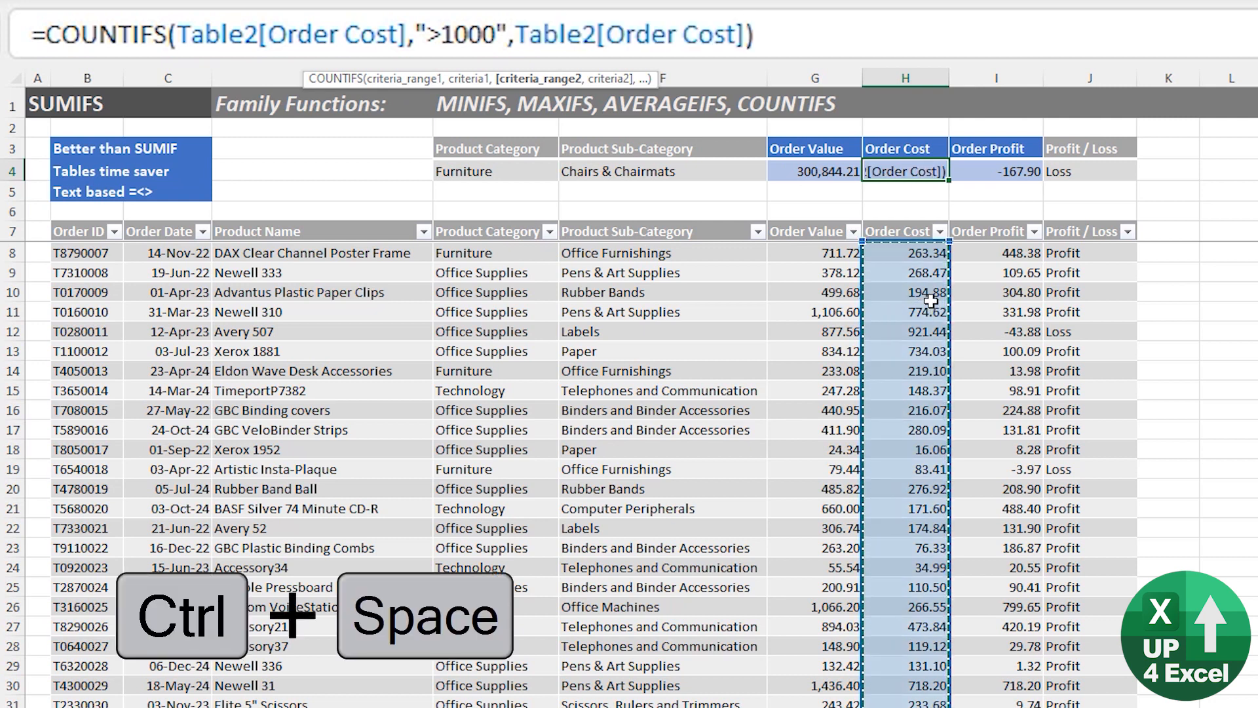
text(,"<2)
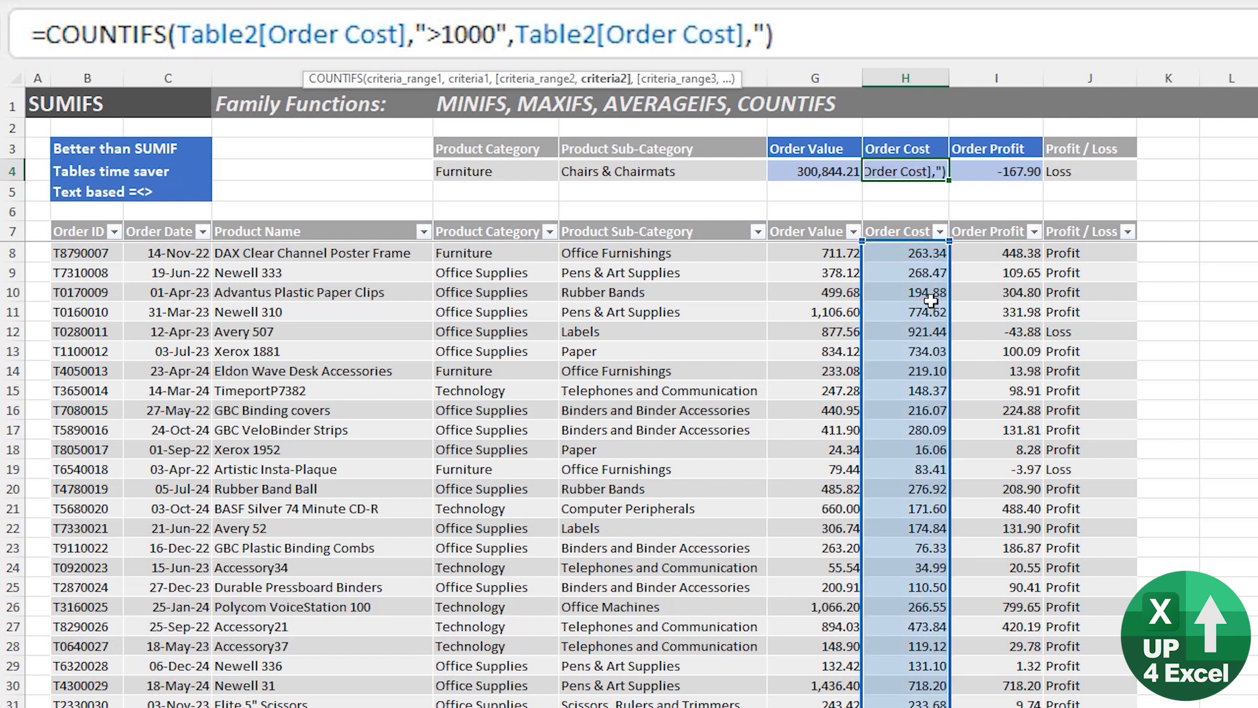
text(000)
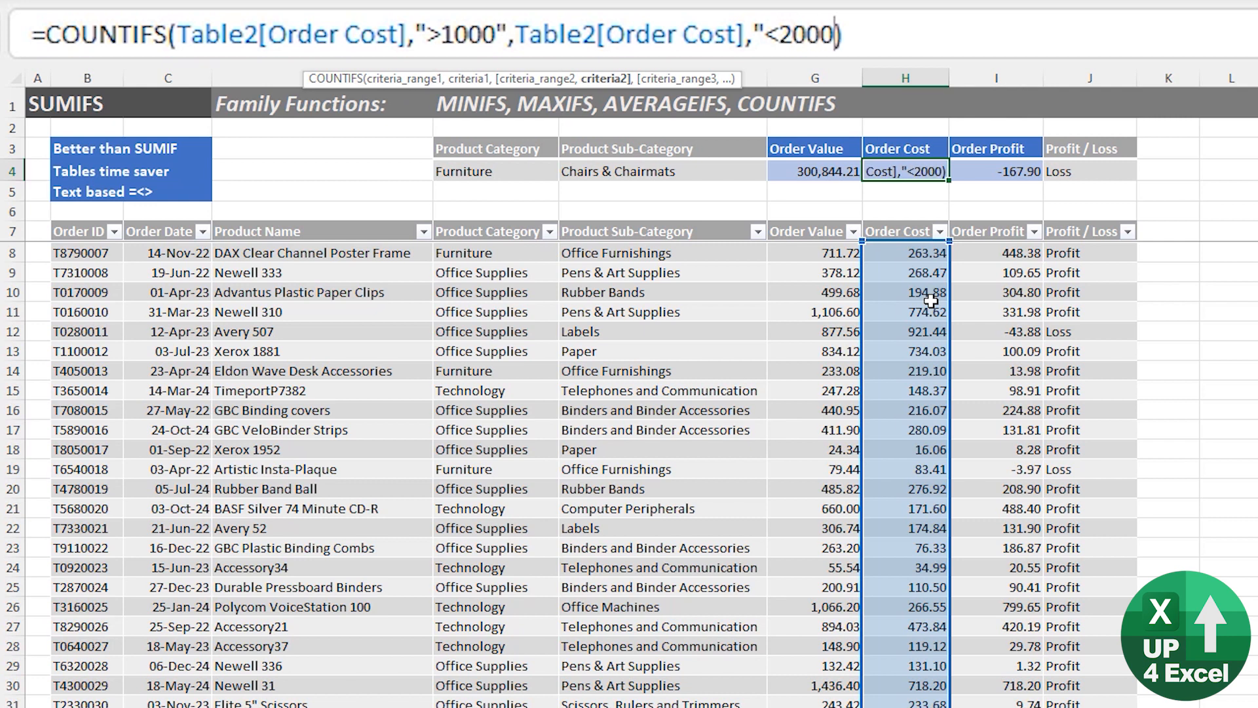
text(")
key(Return)
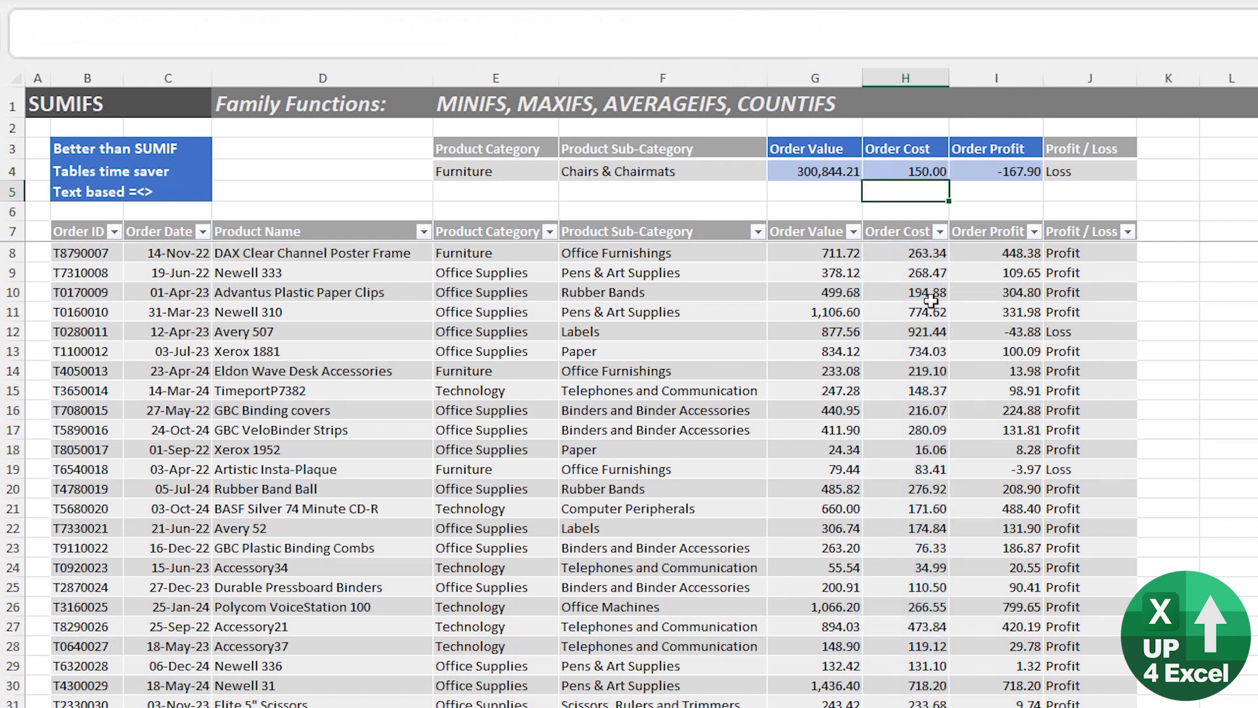
- Change the second criterion of the COUNTIFS formula in H4 to "<1200"
key(Up)
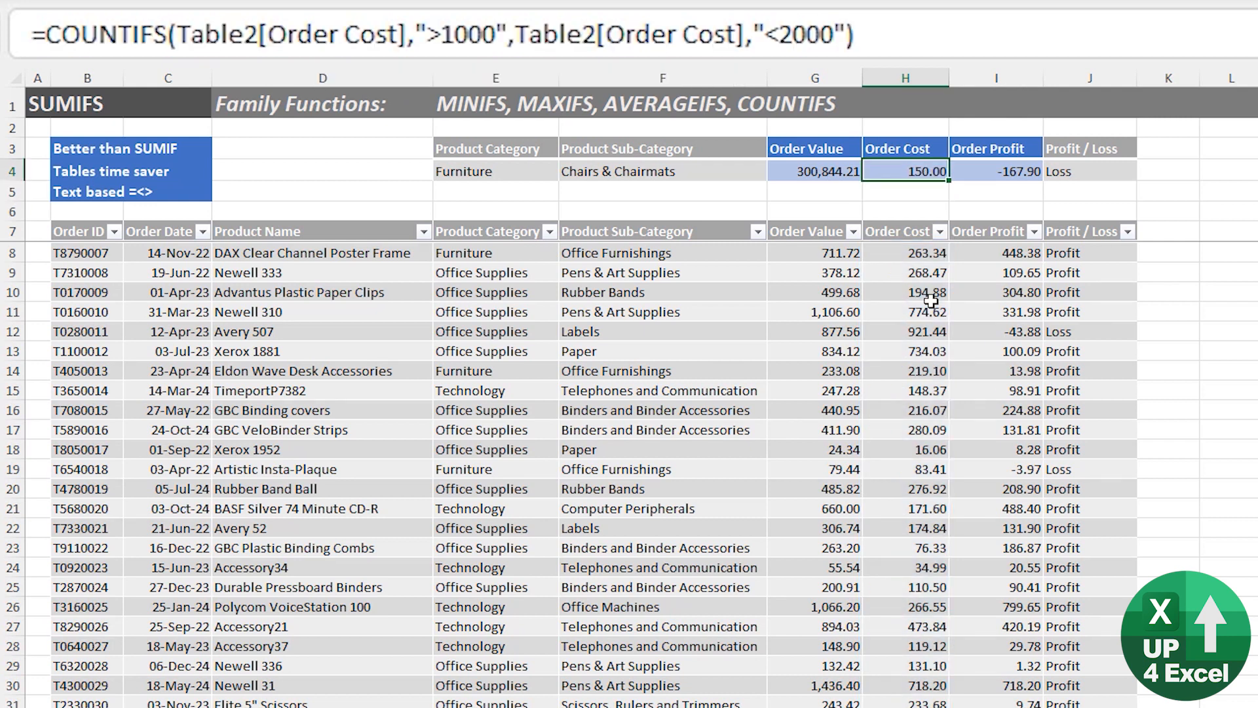
click(791, 27)
key(BackSpace)
text(12)
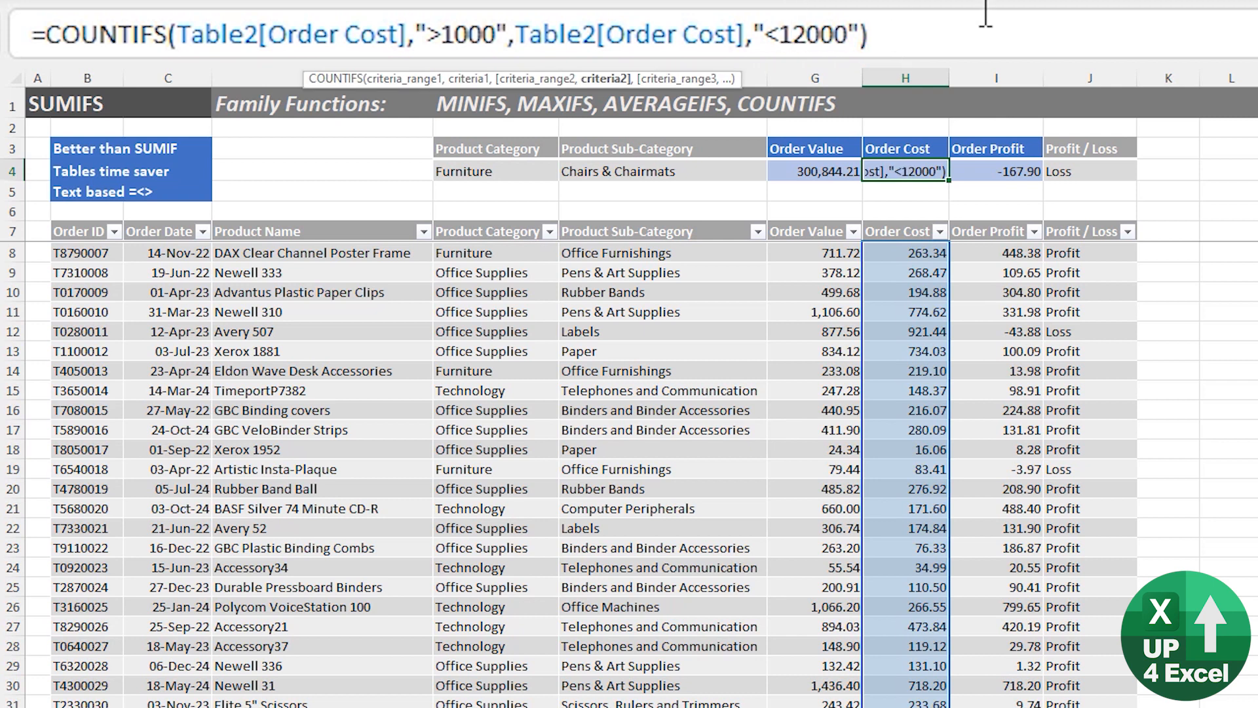
key(Delete)
key(ctrl+Return)
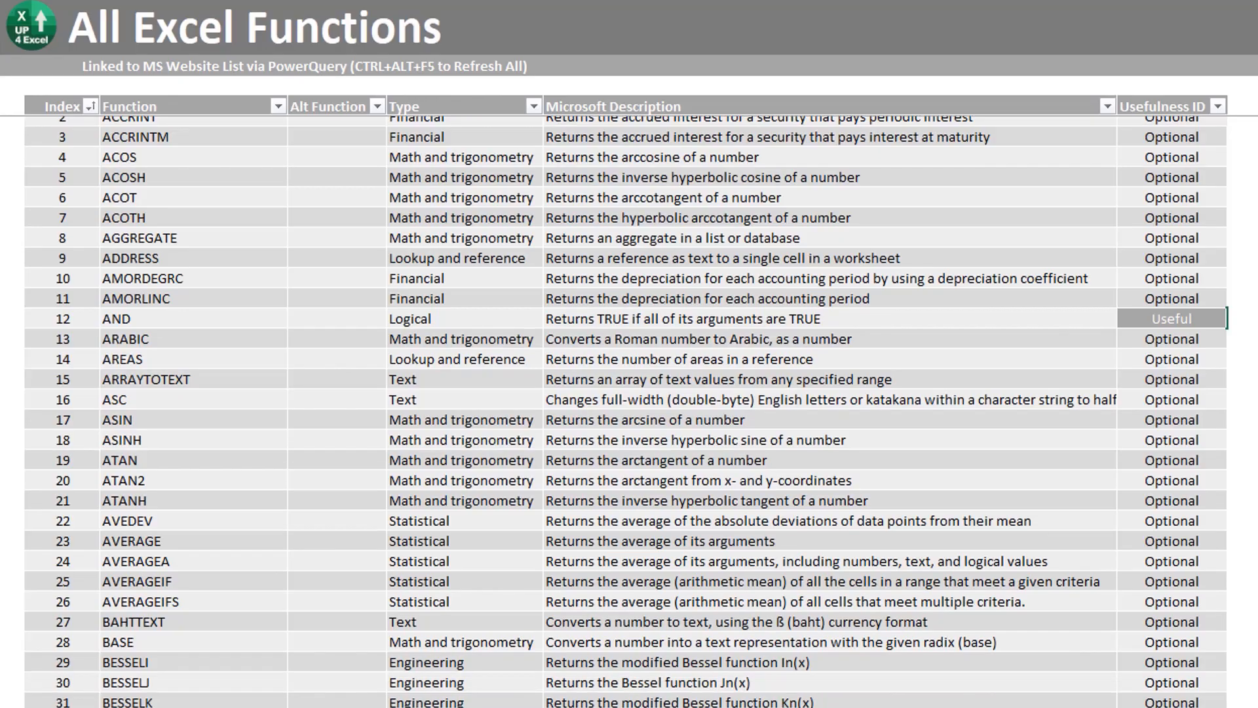
- Examine the All Excel Functions list for the functions' types, descriptions and usefulness ratings
scroll(629, 406, down, 20)
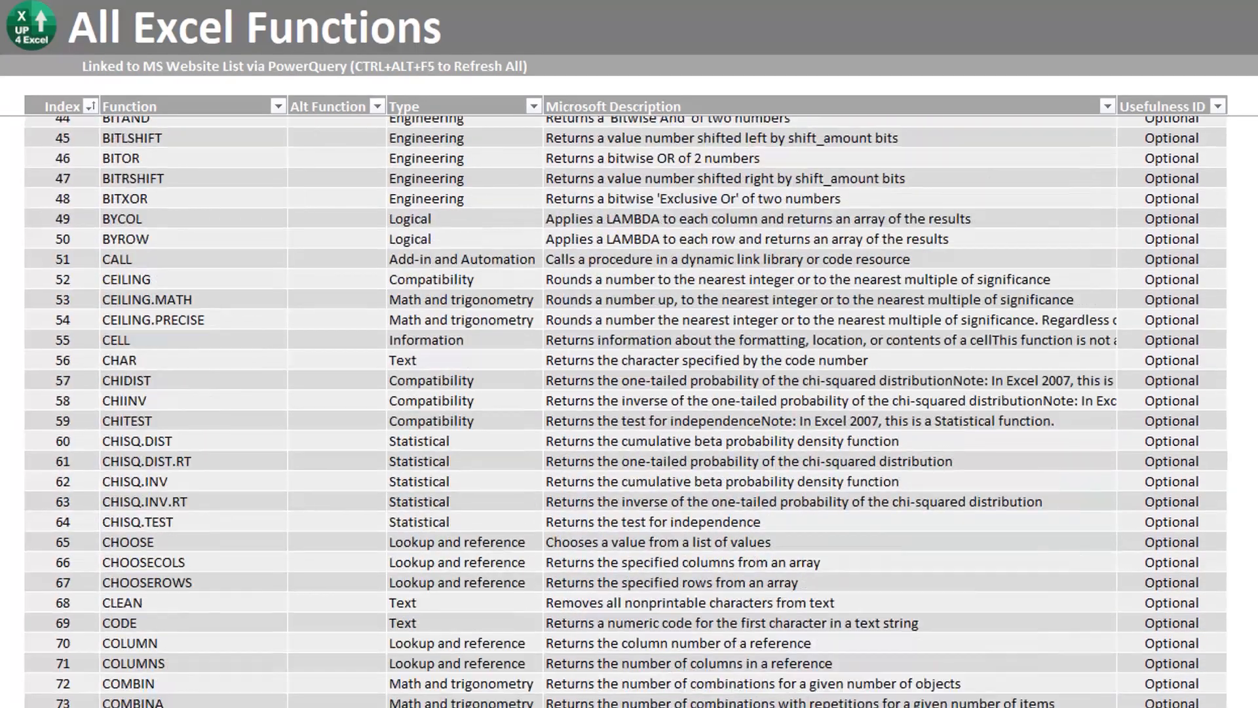
scroll(629, 407, down, 20)
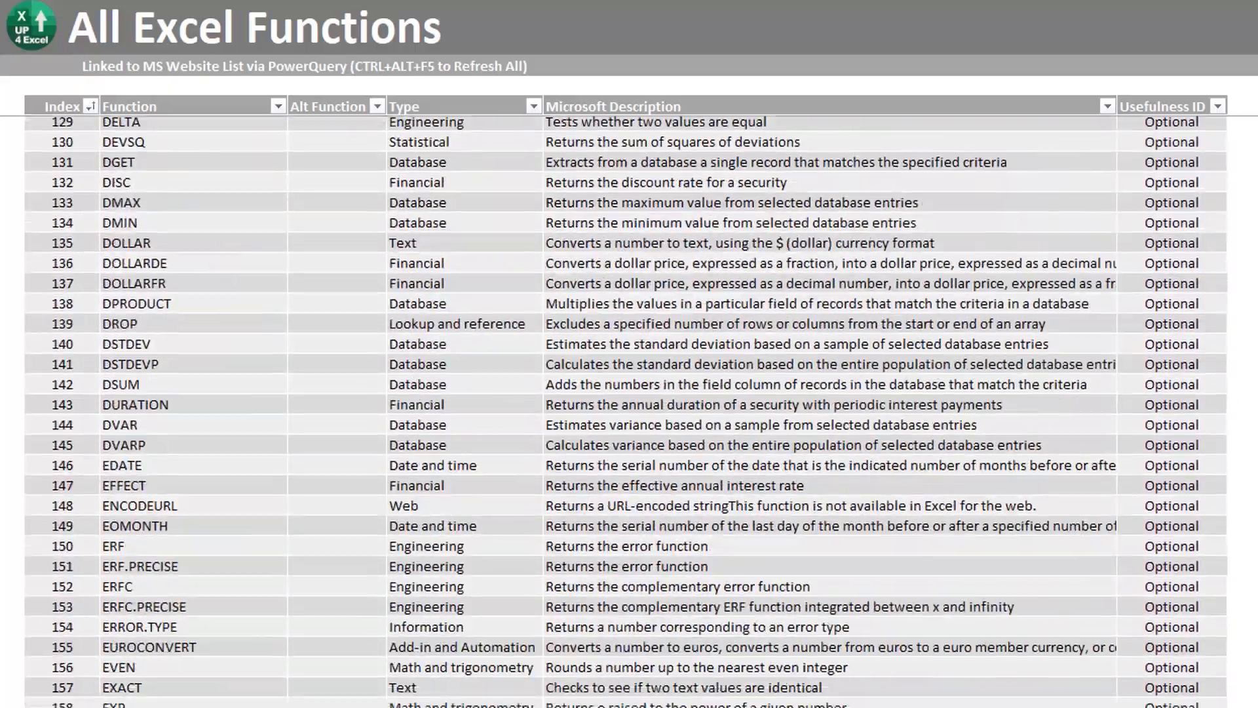
scroll(629, 406, down, 20)
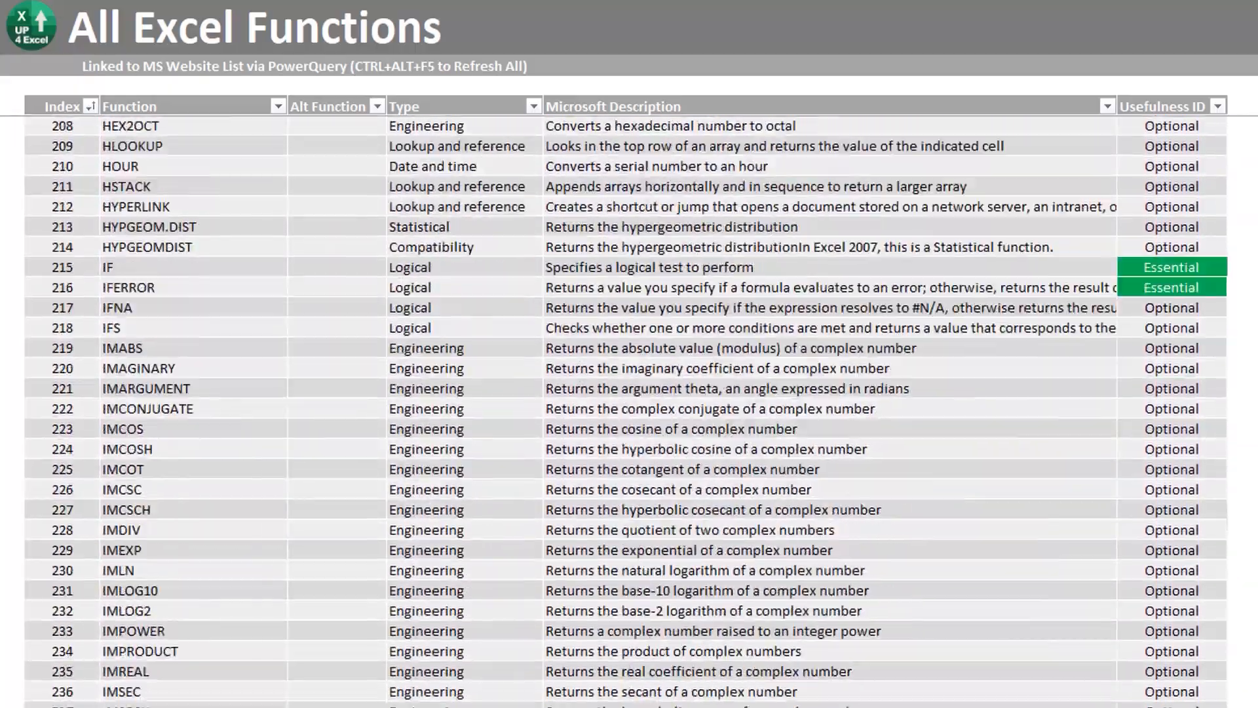
scroll(629, 406, down, 20)
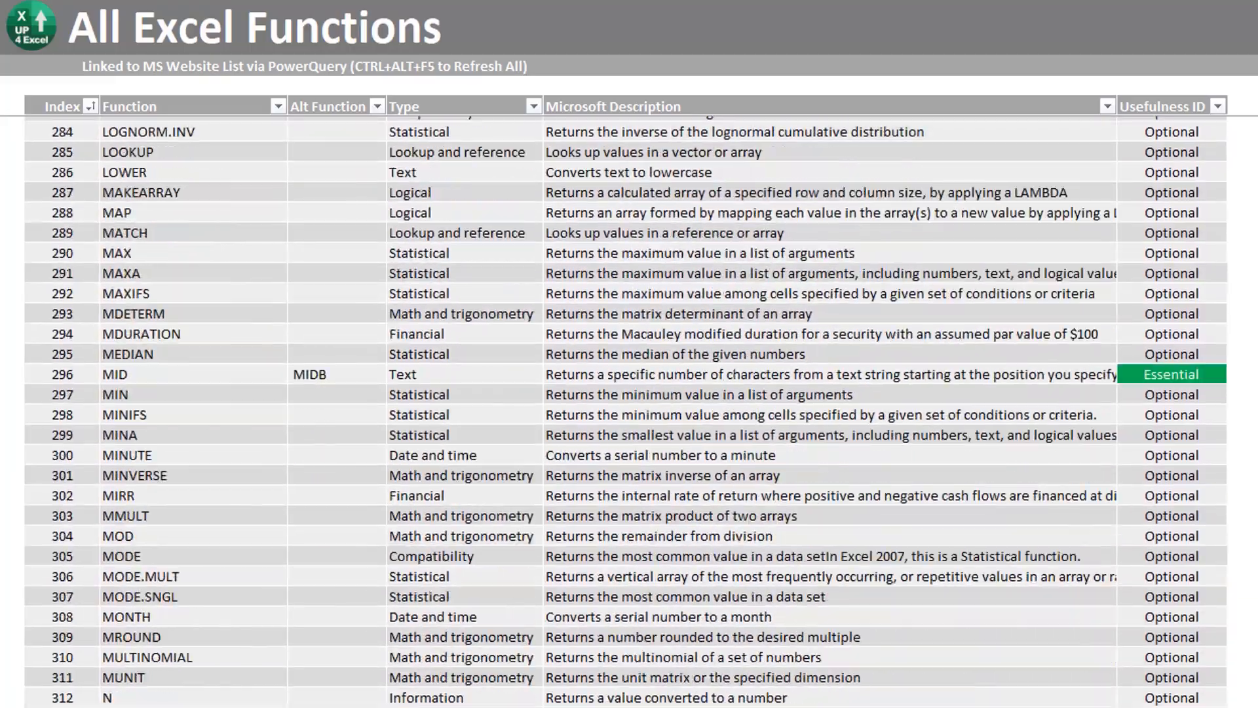
scroll(629, 406, down, 13)
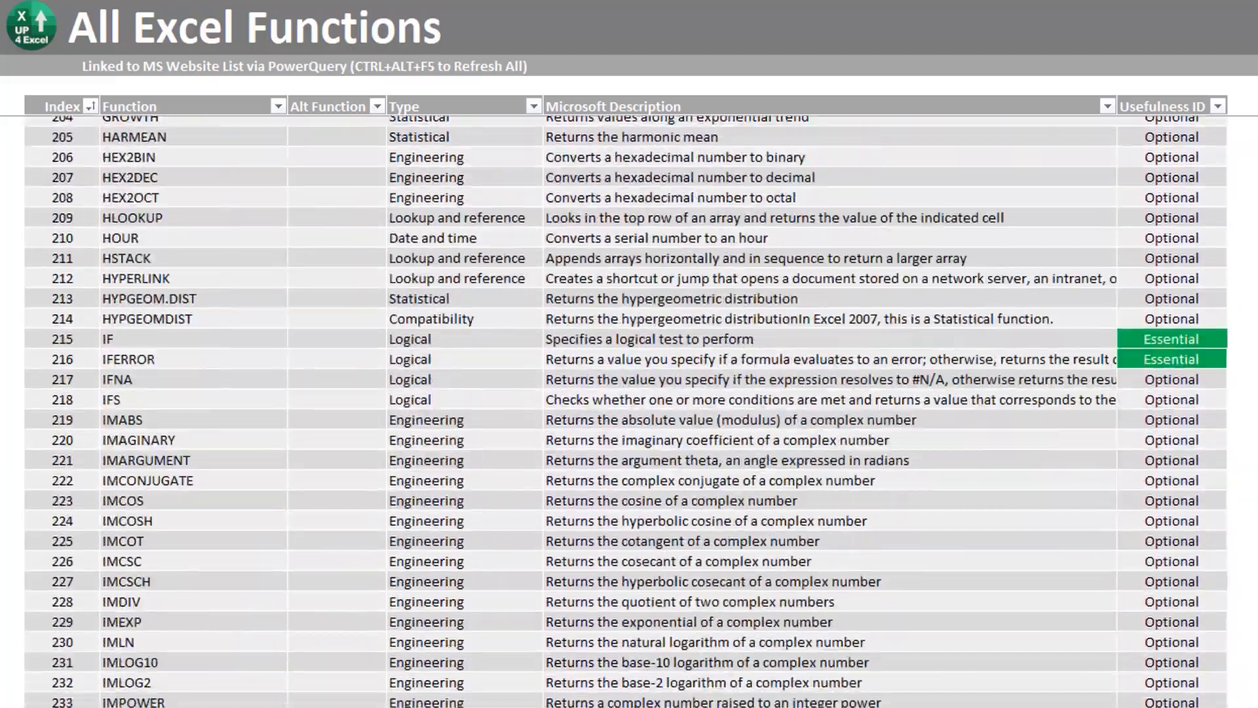
scroll(629, 407, down, 8)
scroll(629, 406, down, 20)
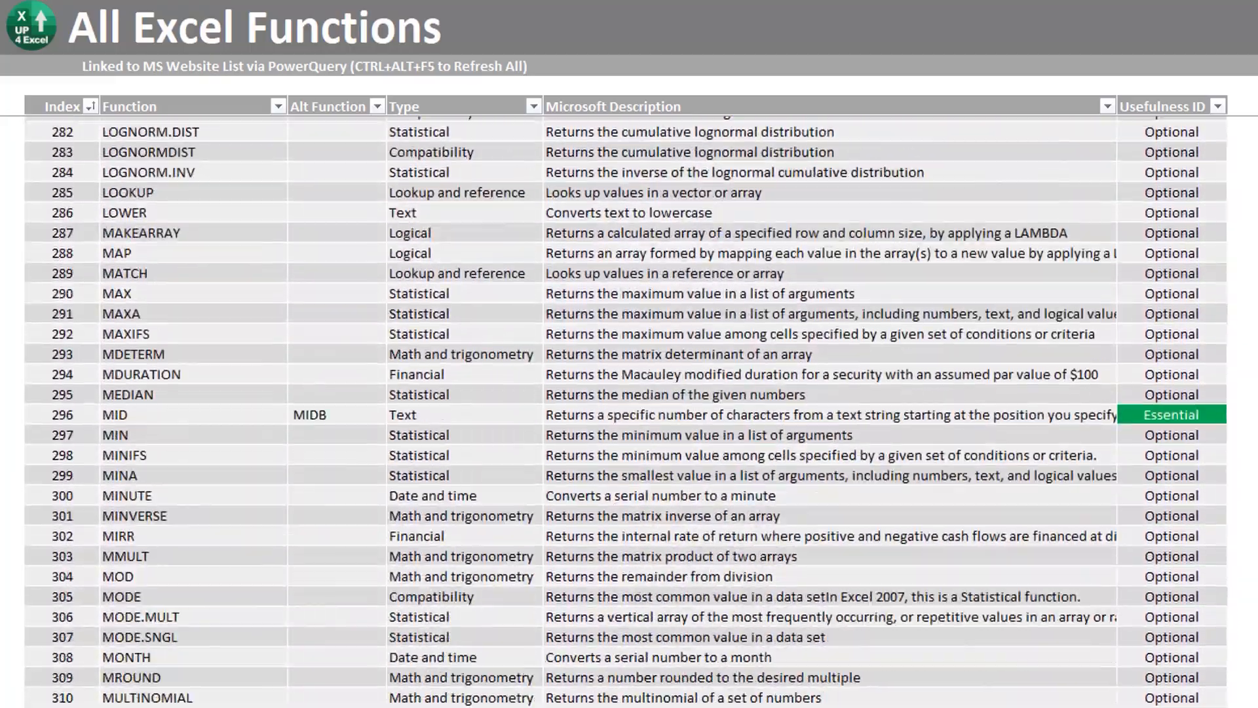
scroll(629, 406, down, 20)
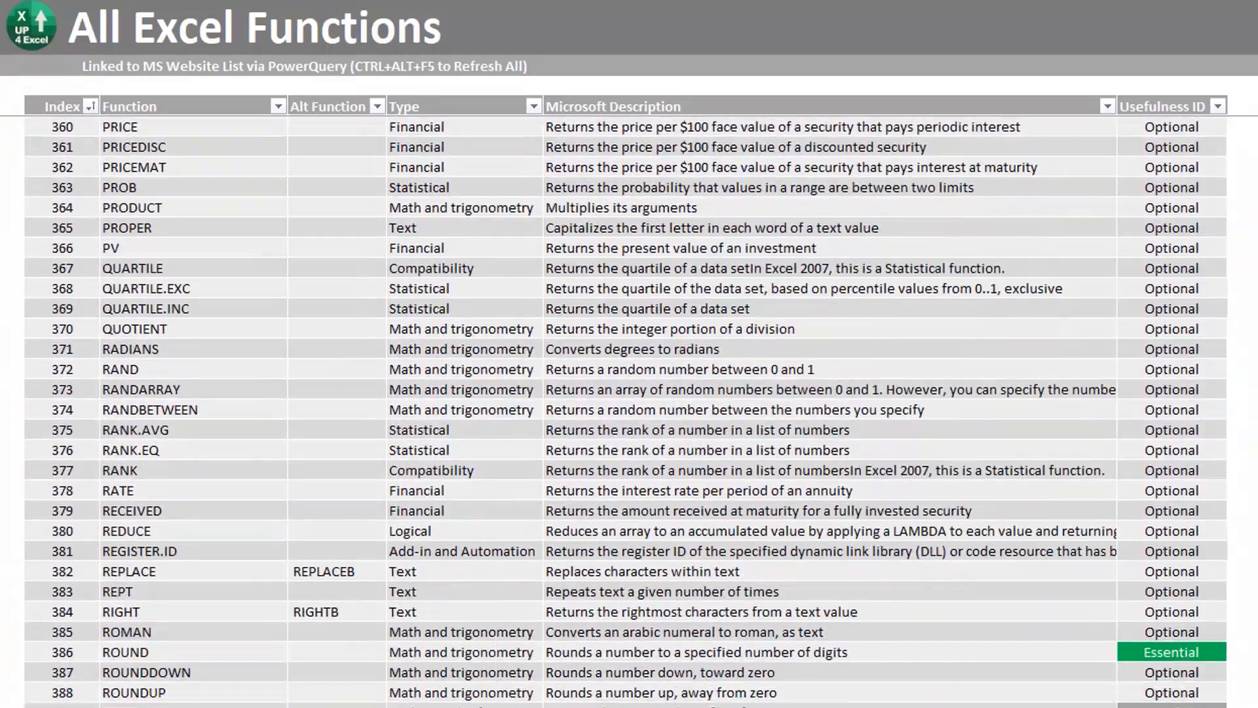
scroll(629, 406, down, 3)
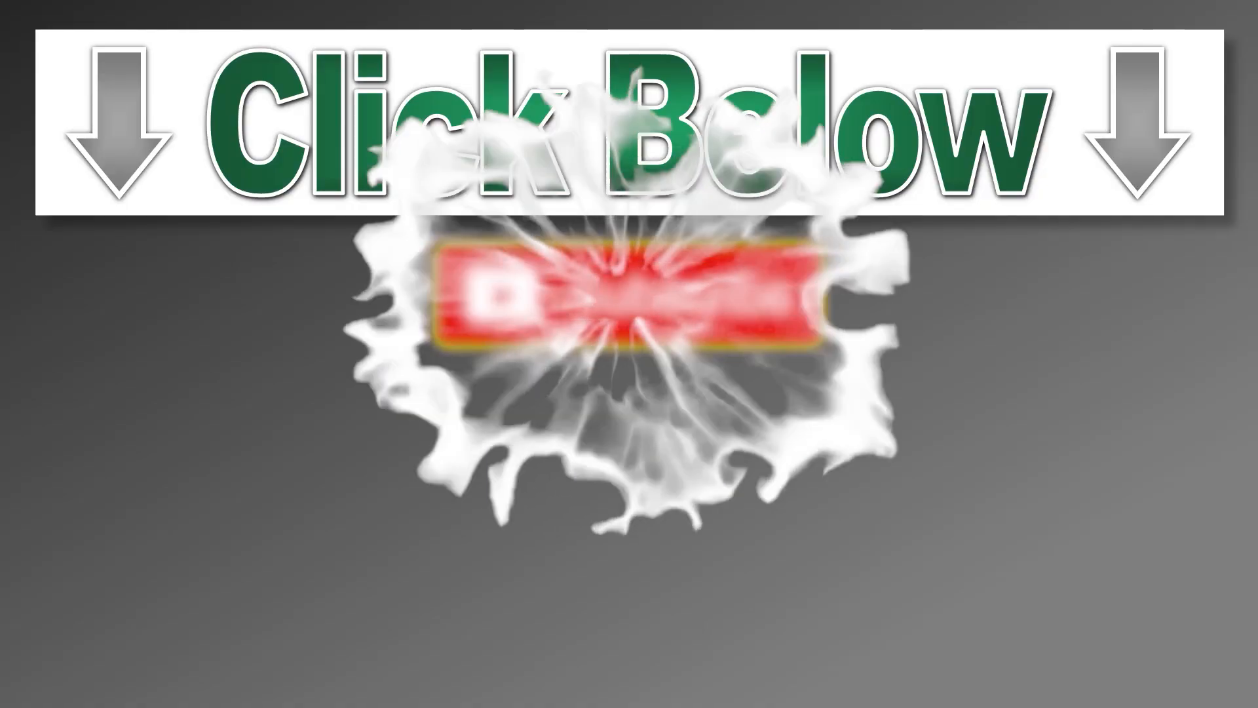